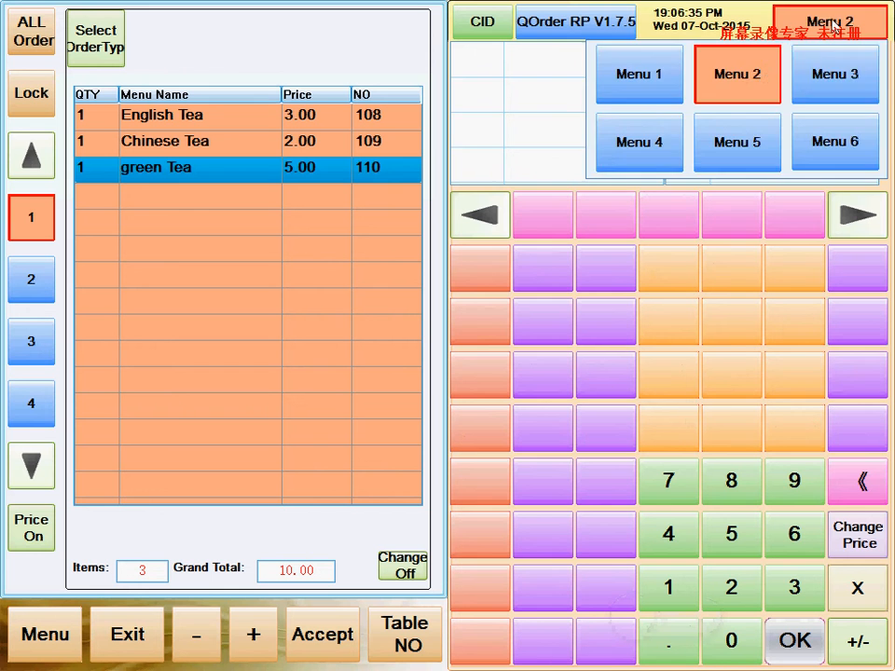
- View Menu 3 and Menu 4 on the order screen, and open the menu editor
{"action": "left_click", "coordinate": [835, 74]}
{"action": "left_click", "coordinate": [606, 164]}
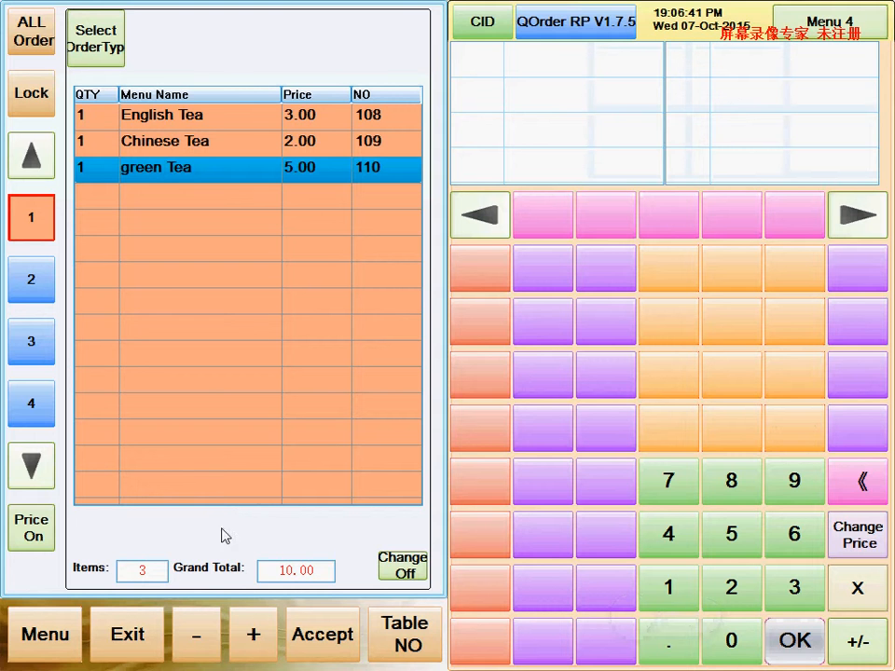
{"action": "left_click", "coordinate": [45, 642]}
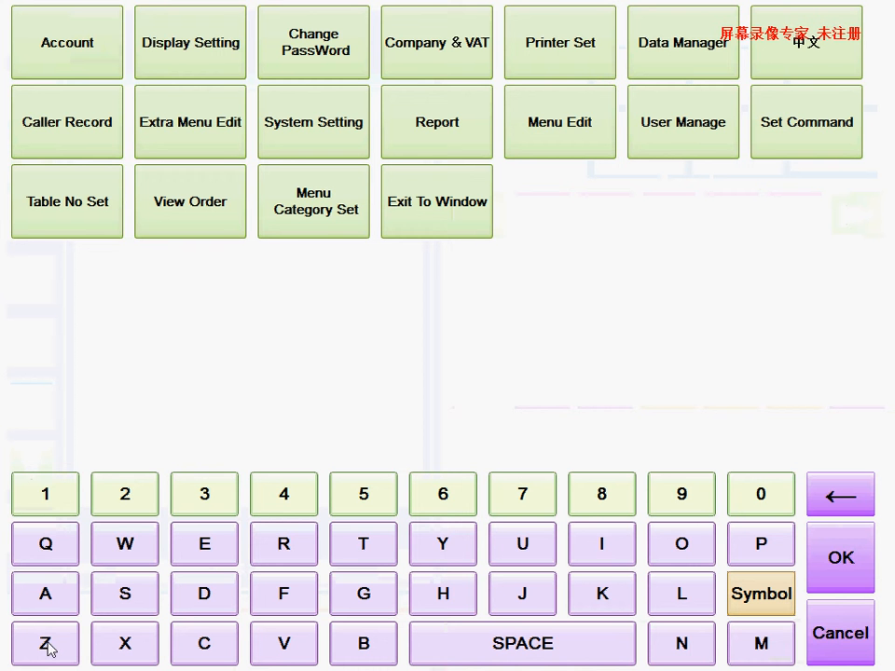
{"action": "left_click", "coordinate": [559, 138]}
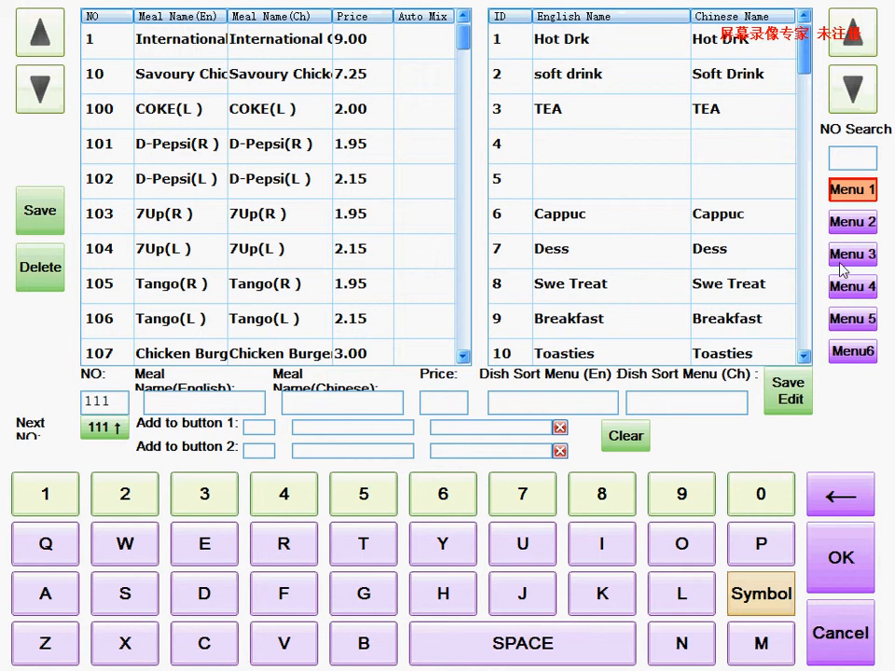
- Look through Menus 2 to 6 in the menu editor, ending on Menu 2
{"action": "left_click", "coordinate": [848, 222]}
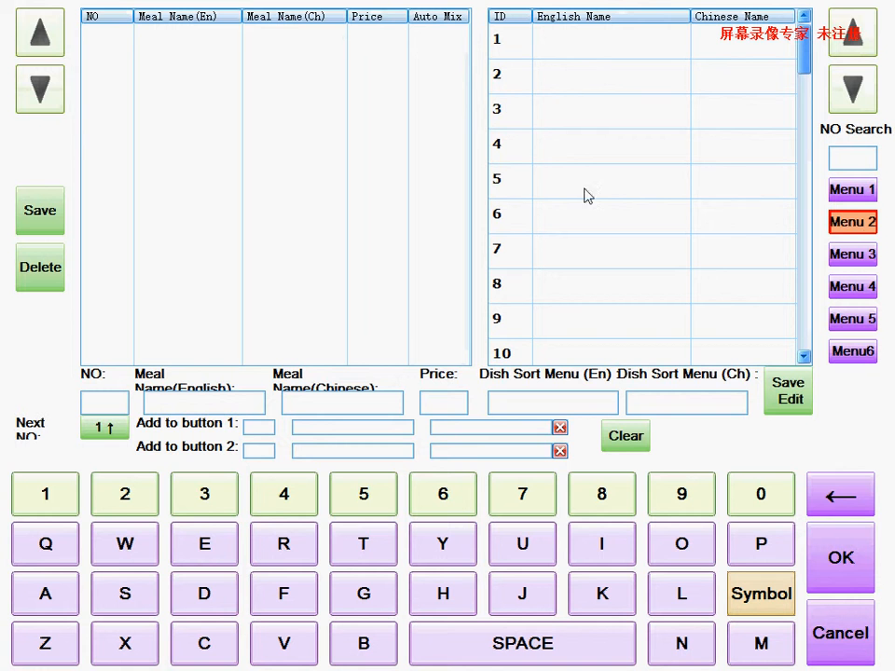
{"action": "left_click", "coordinate": [850, 257]}
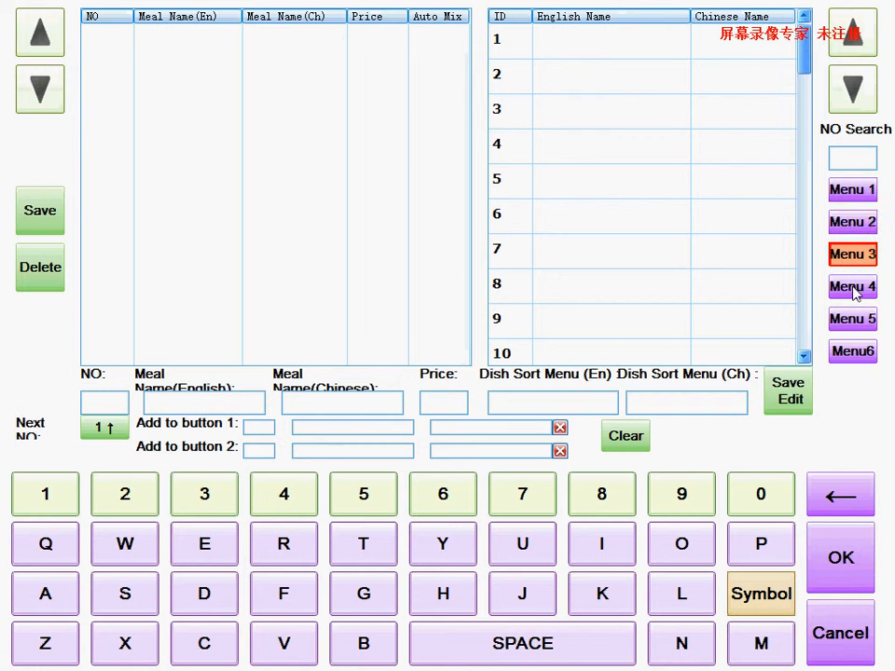
{"action": "left_click", "coordinate": [856, 287]}
{"action": "left_click", "coordinate": [858, 318]}
{"action": "left_click", "coordinate": [858, 354]}
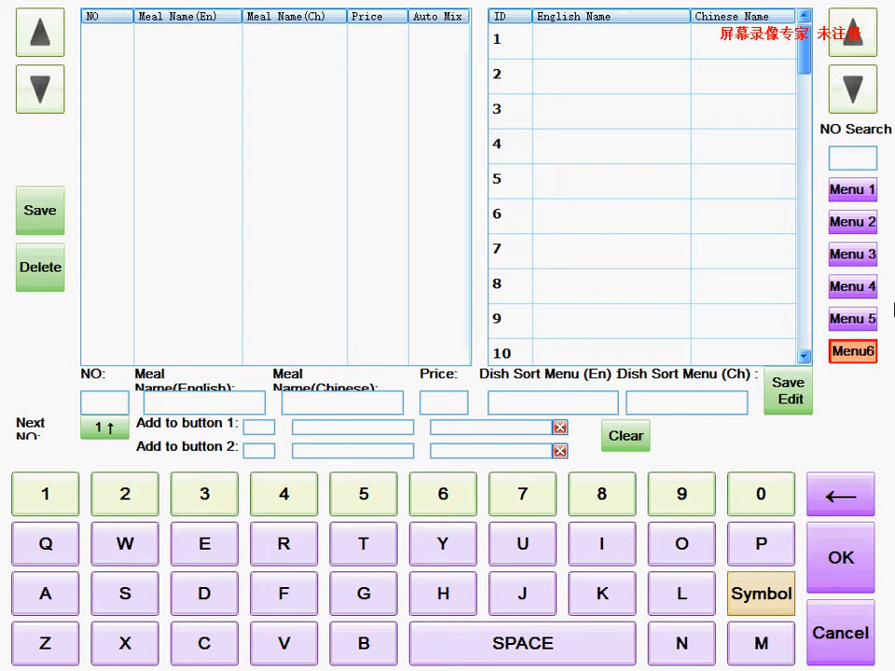
{"action": "left_click", "coordinate": [854, 225]}
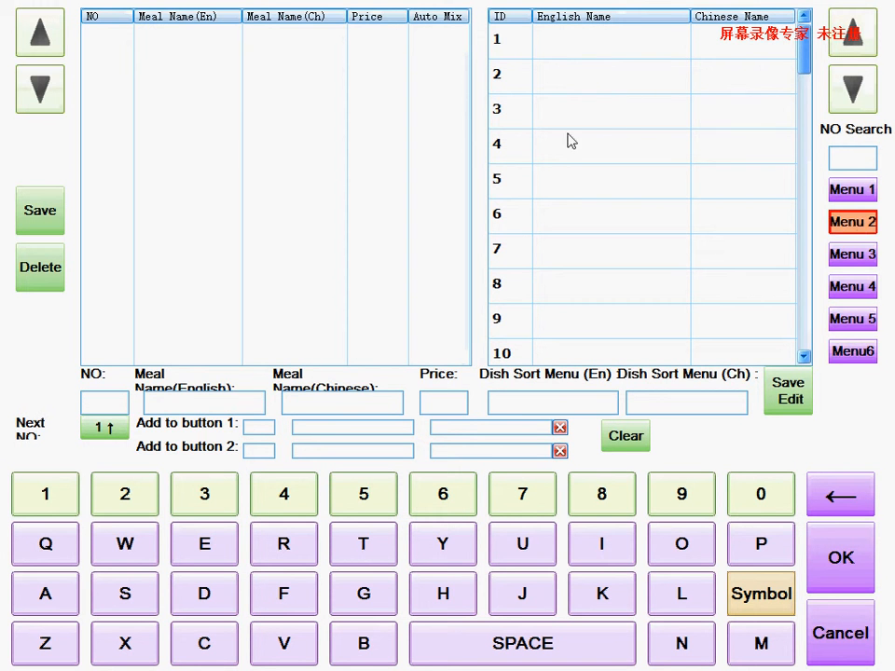
{"action": "left_click", "coordinate": [528, 407]}
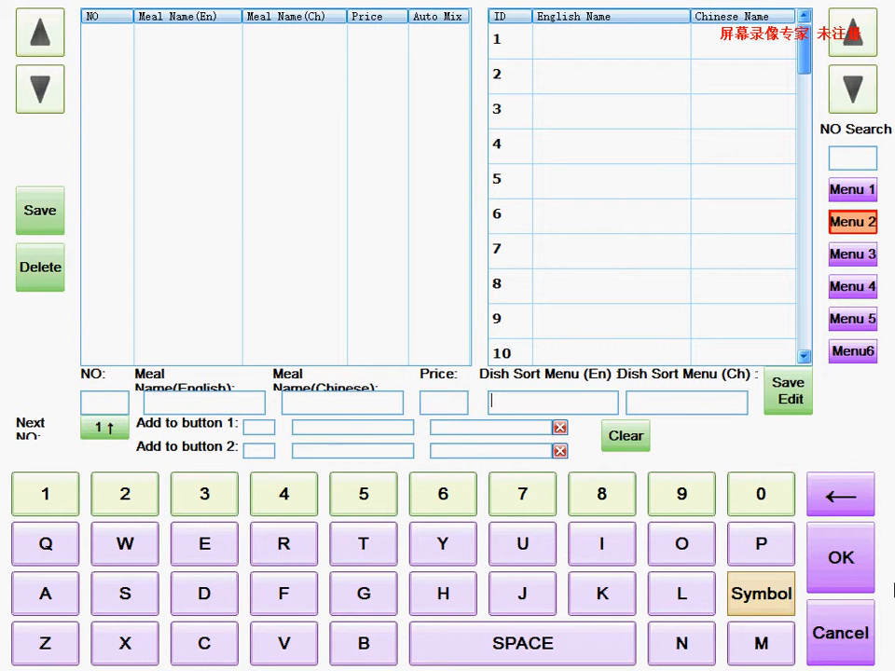
{"action": "type", "text": "chiop"}
{"action": "key", "text": "BackSpace"}
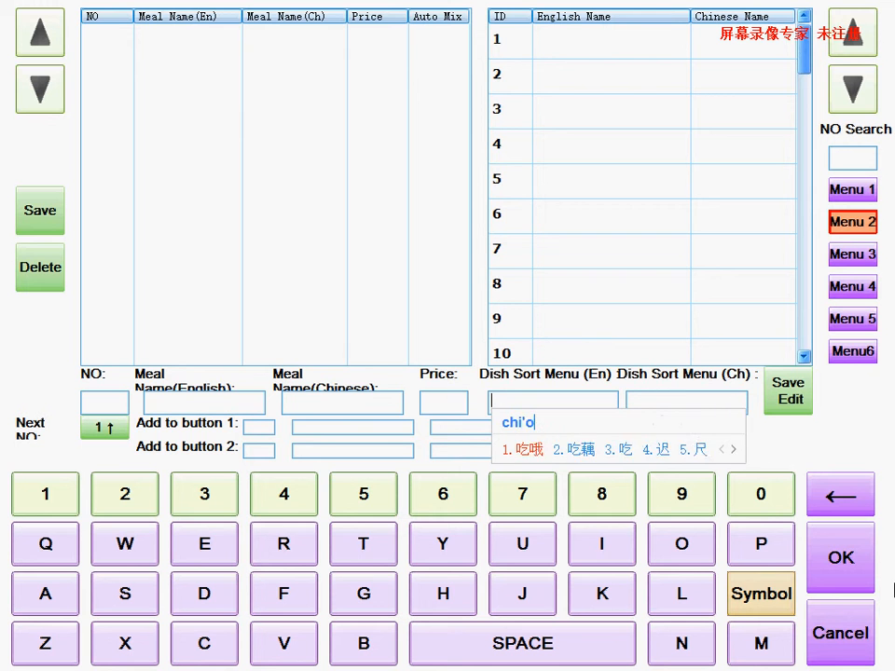
{"action": "key", "text": "BackSpace"}
{"action": "type", "text": "ps"}
{"action": "key", "text": "Return"}
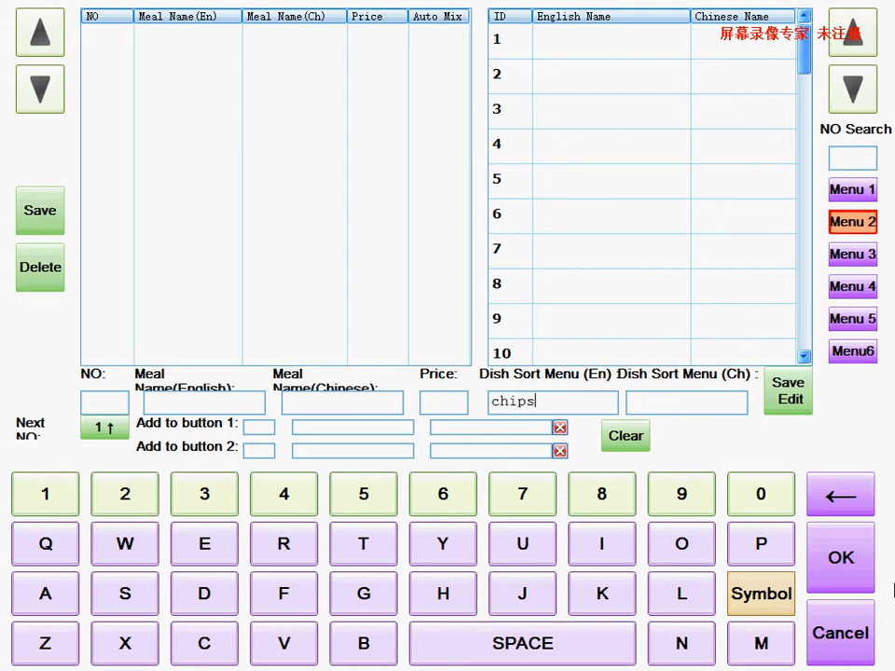
{"action": "left_click", "coordinate": [683, 405]}
{"action": "type", "text": "x"}
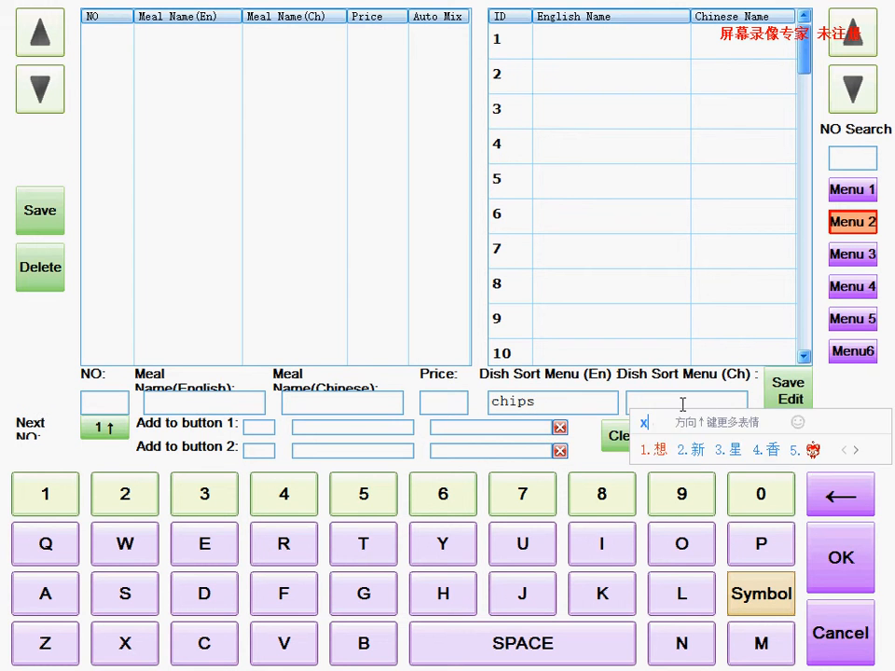
{"action": "key", "text": "BackSpace"}
{"action": "type", "text": "chips"}
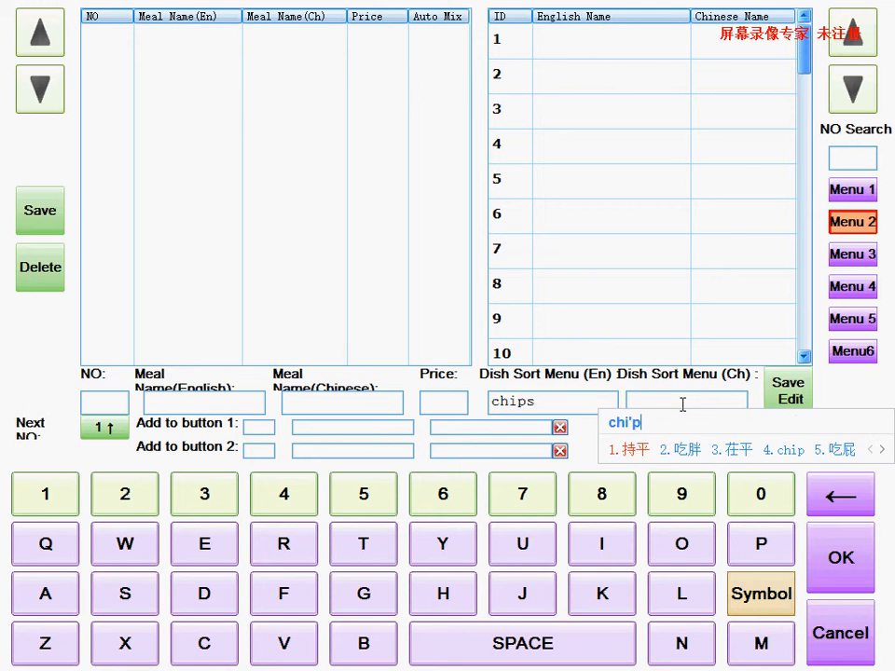
{"action": "key", "text": "Return"}
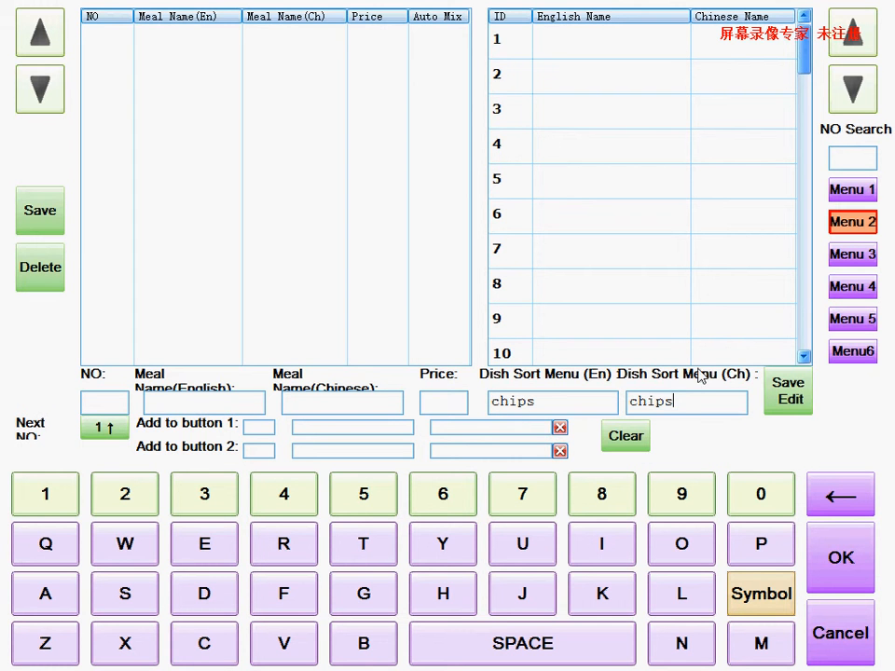
{"action": "type", "text": "+"}
- Name Menu 2's category ID 1 "Chips+" in both English and Chinese, and save the edit
{"action": "left_click", "coordinate": [517, 42]}
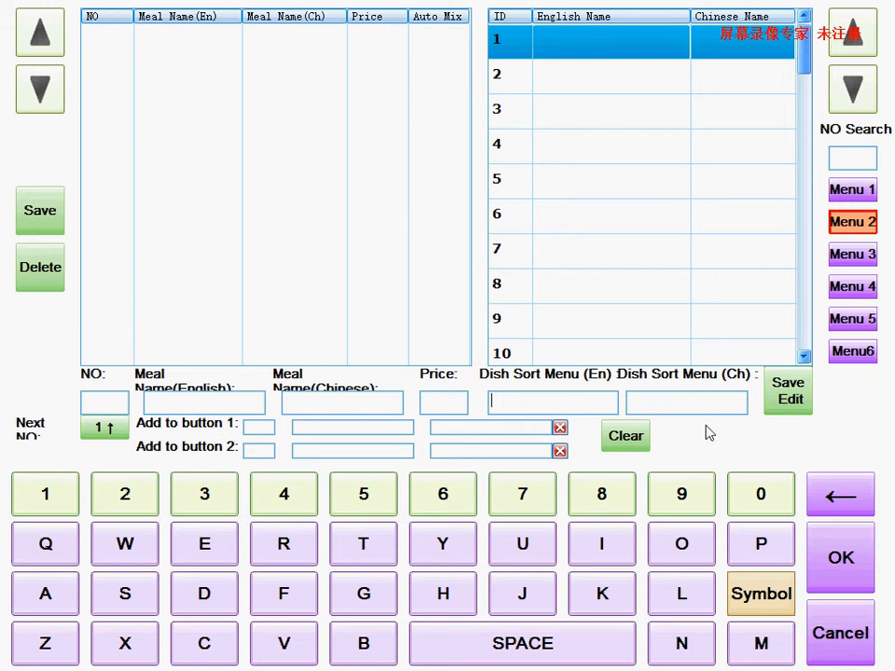
{"action": "type", "text": "Chips+"}
{"action": "left_click", "coordinate": [665, 410]}
{"action": "type", "text": "Ch"}
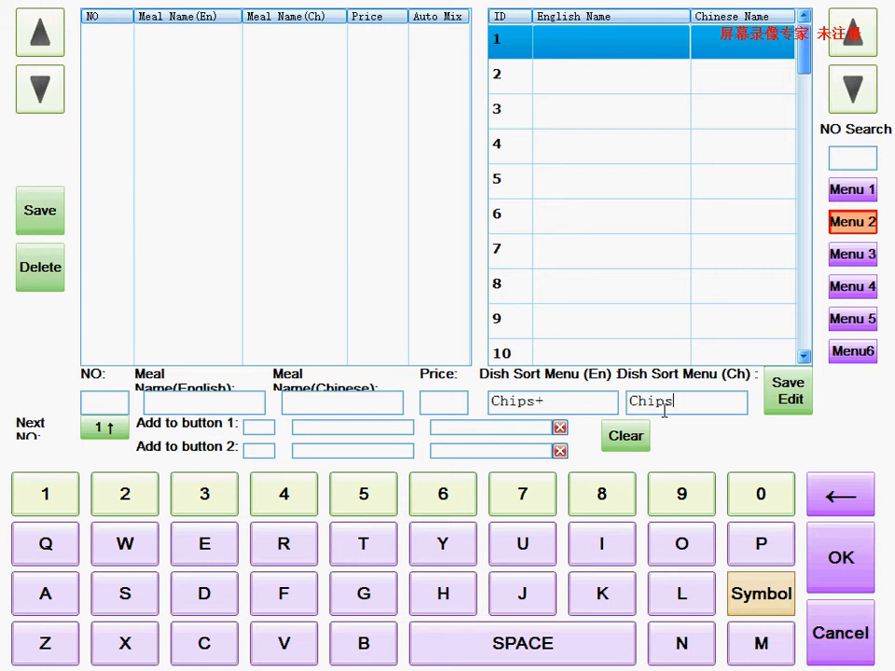
{"action": "left_click", "coordinate": [797, 399]}
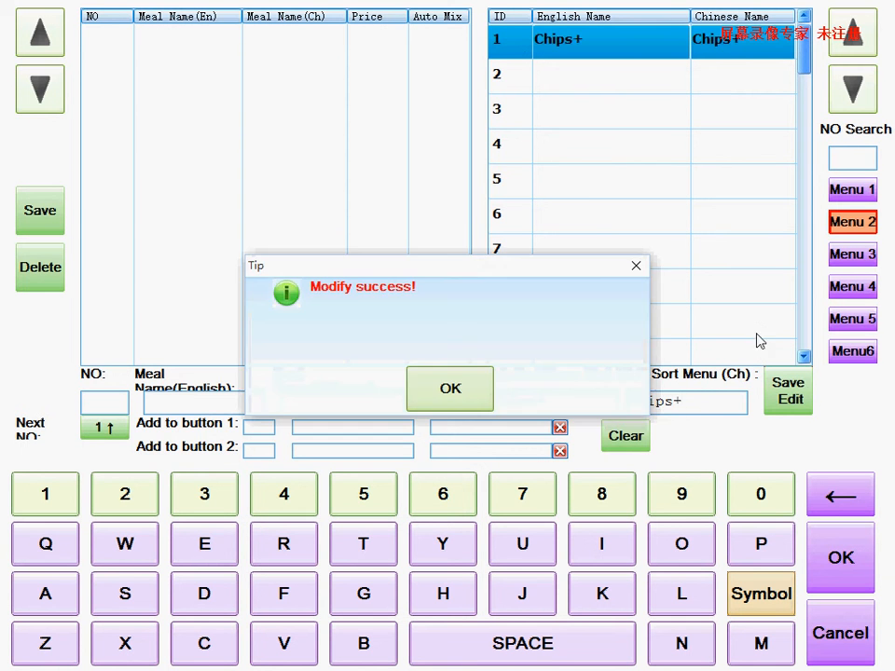
{"action": "left_click", "coordinate": [466, 388]}
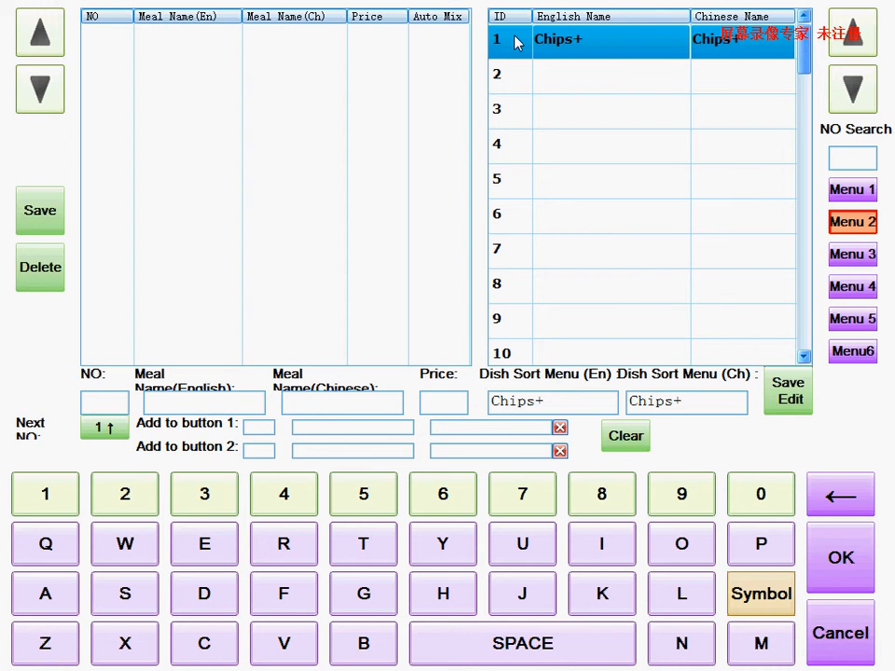
- Return to the order screen and display Menu 2
{"action": "left_click", "coordinate": [874, 634]}
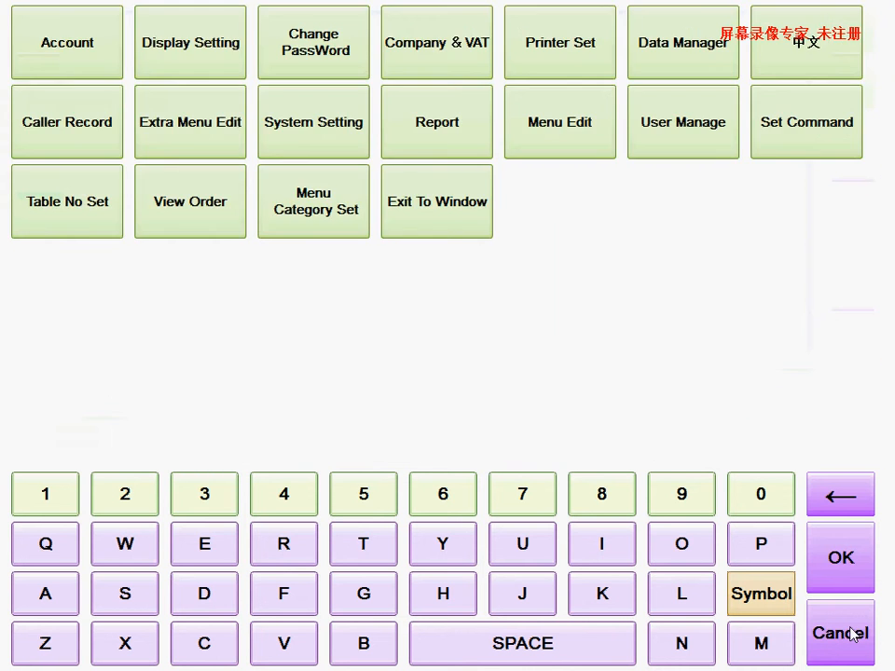
{"action": "left_click", "coordinate": [839, 634]}
{"action": "left_click", "coordinate": [806, 34]}
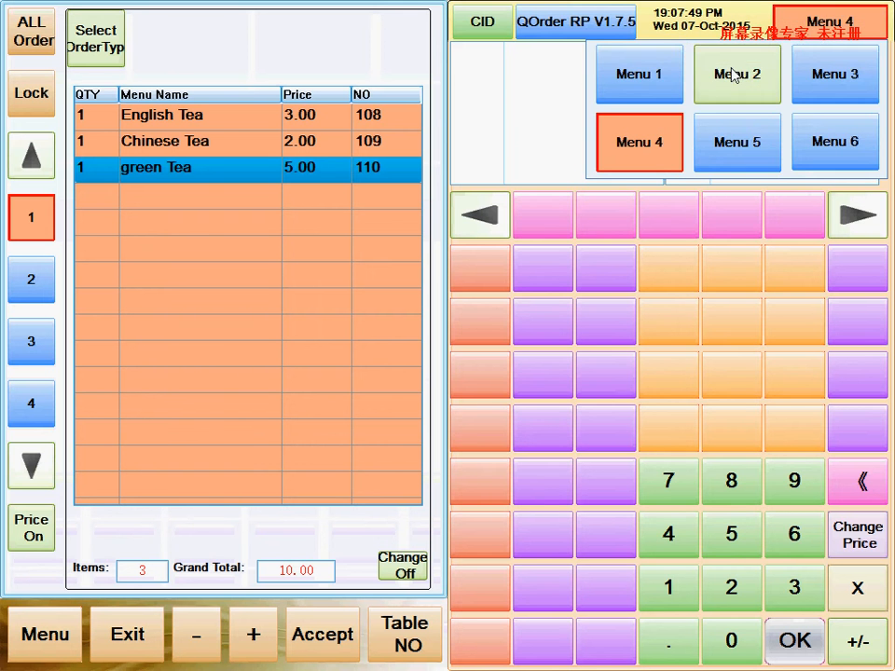
{"action": "left_click", "coordinate": [736, 80]}
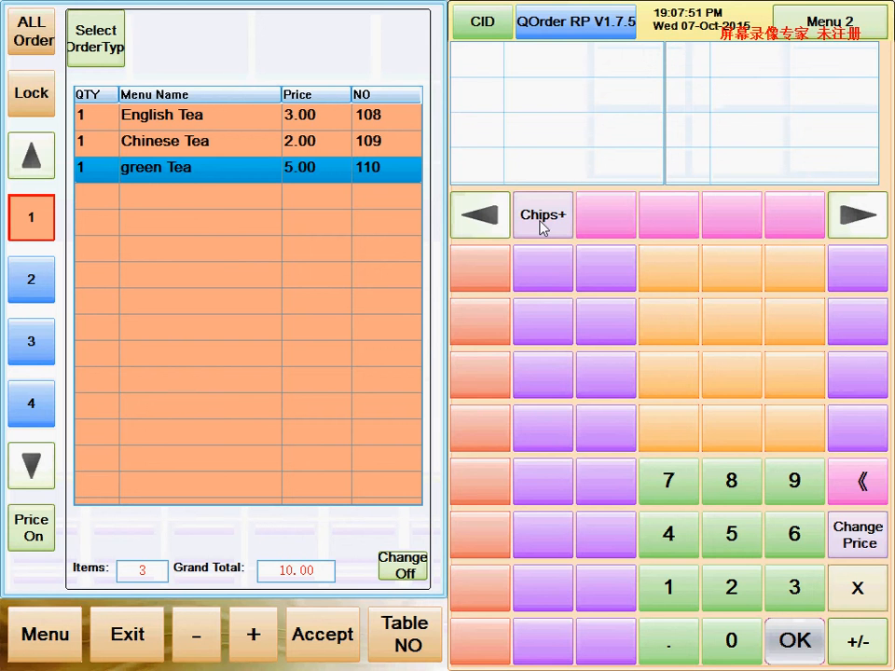
- Exit the current order, and check the Chips+ category and the blank buttons of Menu 2 for dishes
{"action": "left_click", "coordinate": [119, 639]}
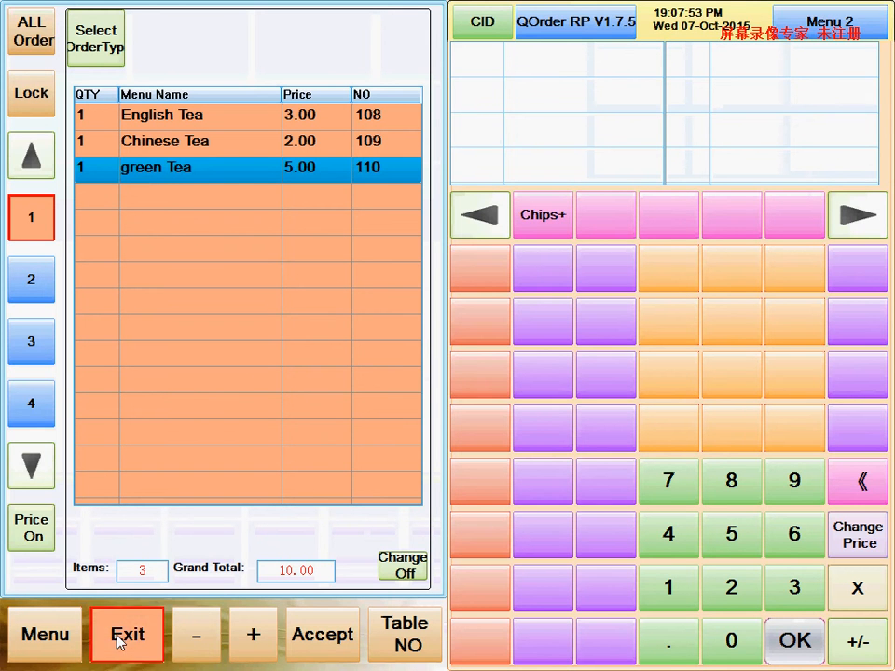
{"action": "left_click", "coordinate": [375, 386]}
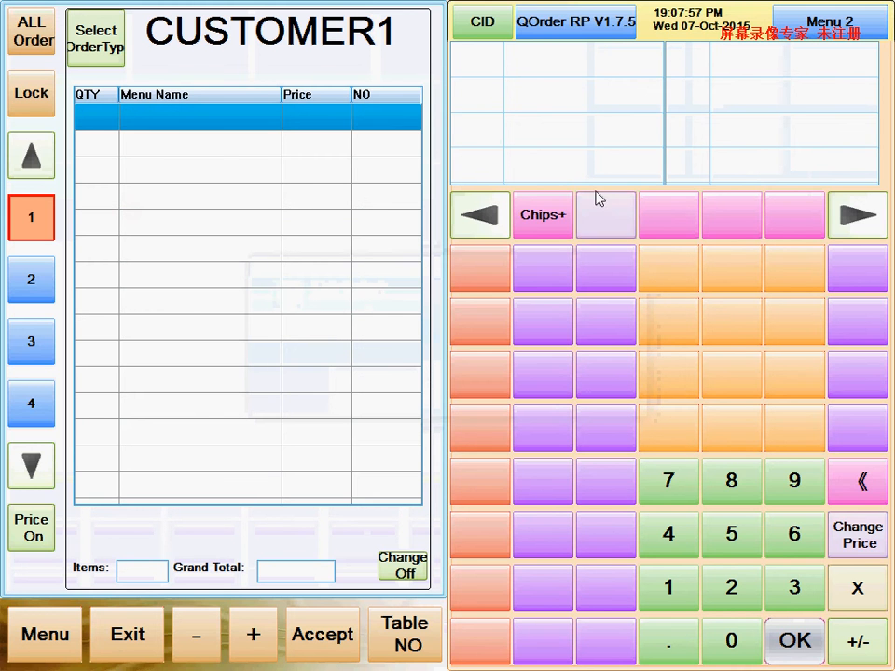
{"action": "left_click", "coordinate": [546, 216]}
{"action": "left_click", "coordinate": [599, 209]}
{"action": "left_click", "coordinate": [784, 235]}
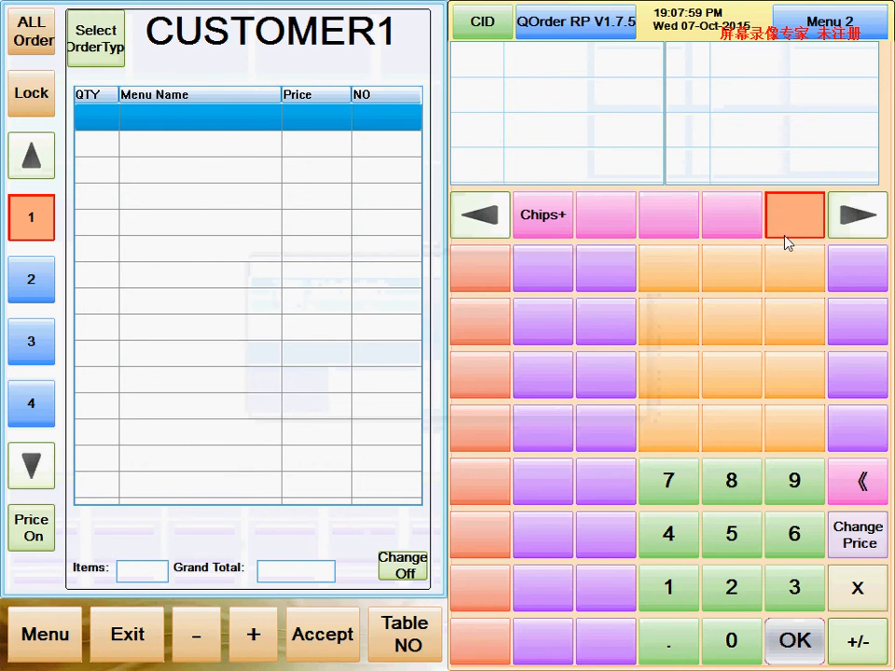
{"action": "left_click", "coordinate": [560, 275]}
{"action": "left_click", "coordinate": [537, 220]}
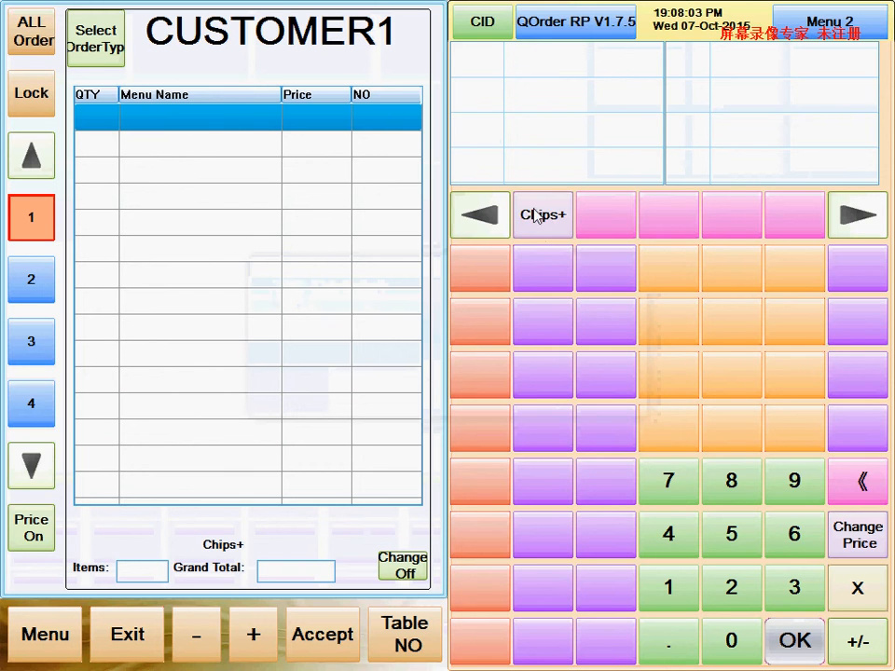
{"action": "left_click", "coordinate": [536, 215]}
{"action": "left_click", "coordinate": [539, 220]}
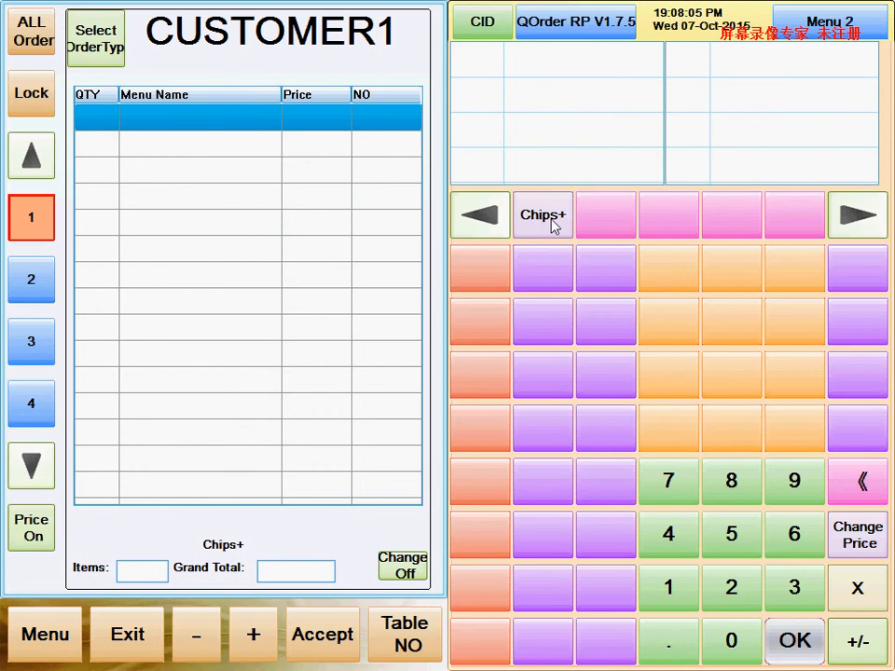
- Compare Menu 3, Menu 2 and Menu 1 on the order screen, ending on Menu 2
{"action": "left_click", "coordinate": [829, 7]}
{"action": "left_click", "coordinate": [819, 73]}
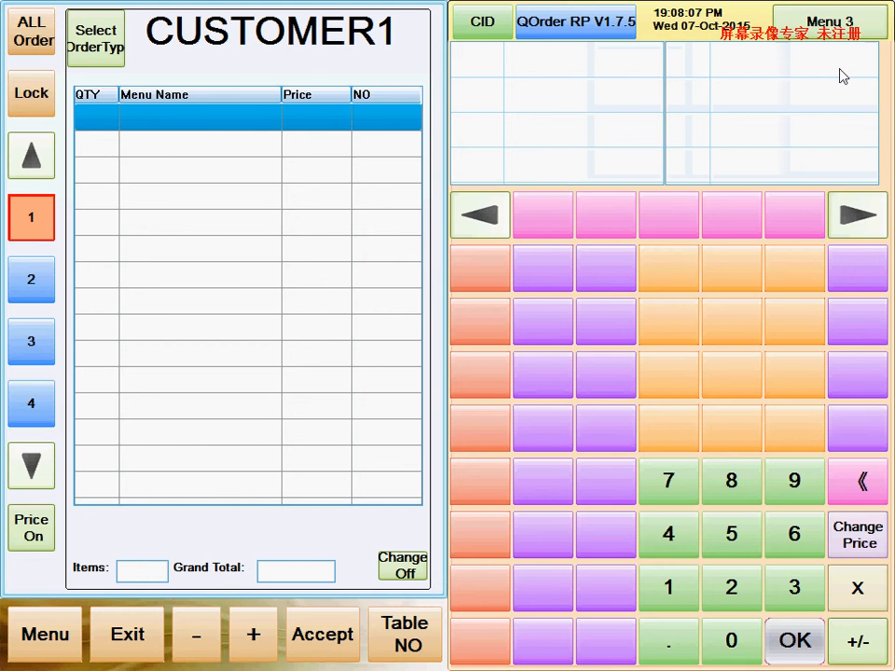
{"action": "left_click", "coordinate": [839, 20]}
{"action": "left_click", "coordinate": [735, 82]}
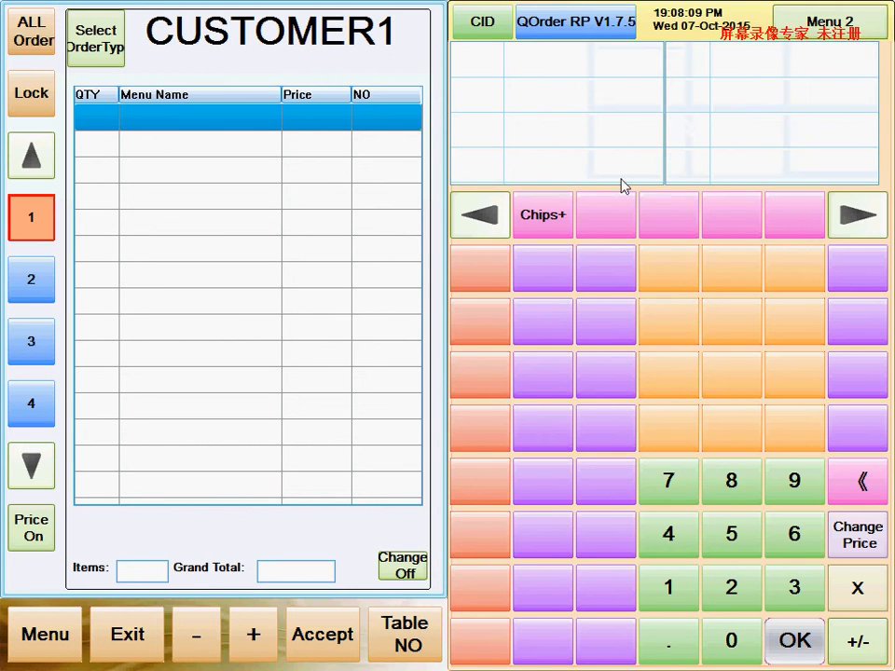
{"action": "left_click", "coordinate": [821, 33]}
{"action": "left_click", "coordinate": [659, 94]}
{"action": "left_click", "coordinate": [830, 20]}
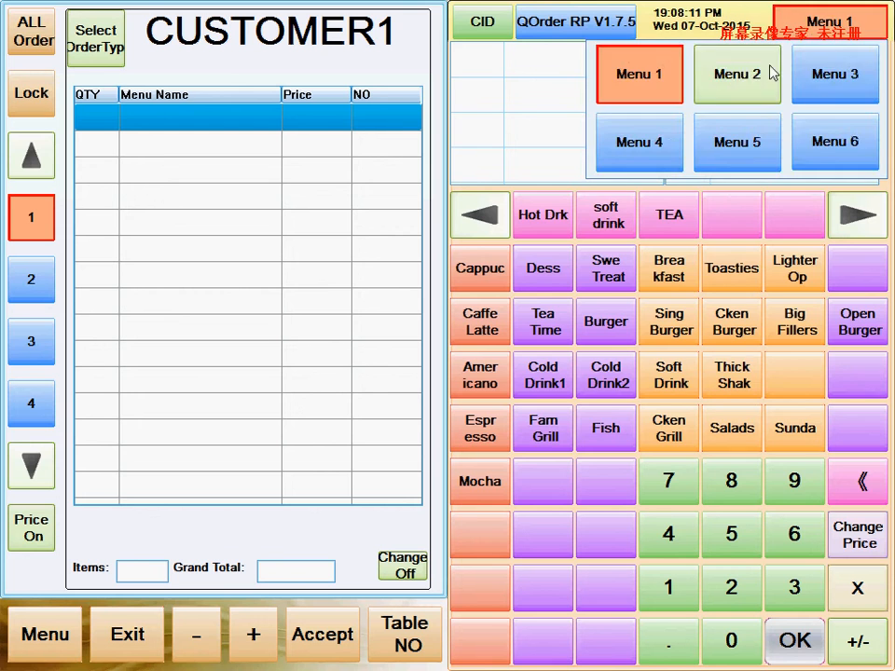
{"action": "left_click", "coordinate": [774, 73]}
- Add dish number 1 to Menu 2 in the menu editor, named "Chips" in English and Chinese, priced 1 and assigned to the Chips+ category
{"action": "left_click", "coordinate": [77, 638]}
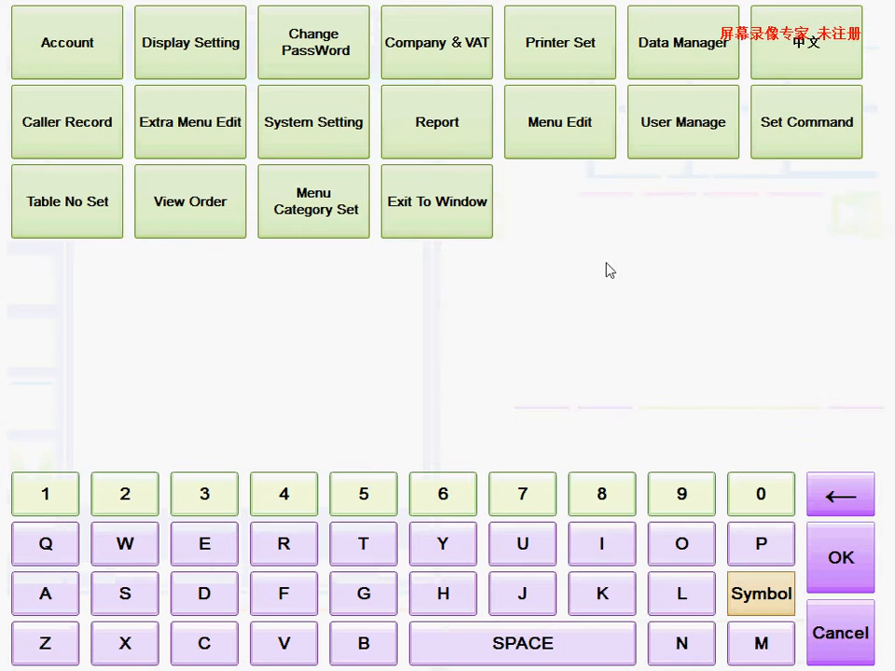
{"action": "left_click", "coordinate": [577, 132]}
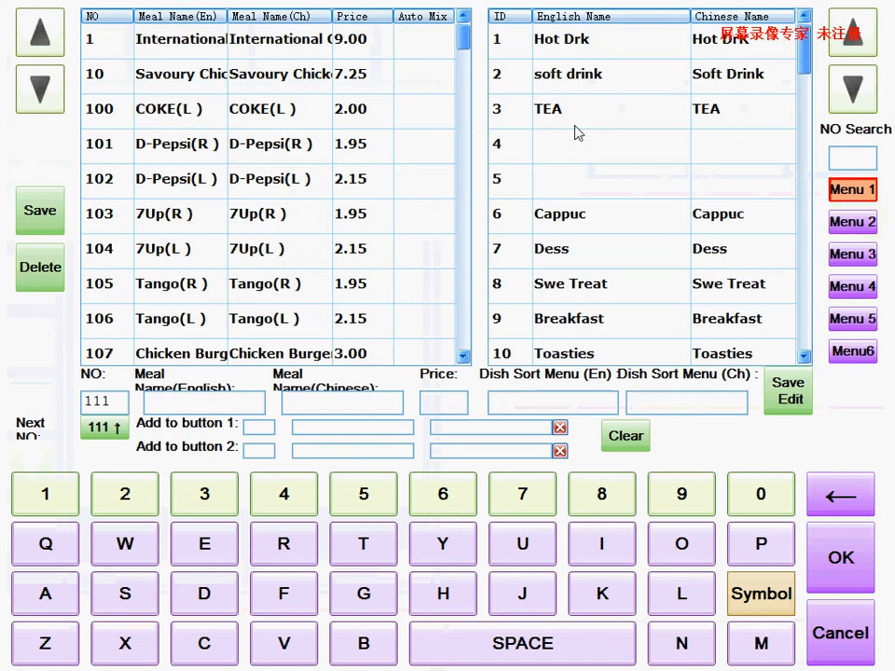
{"action": "left_click", "coordinate": [858, 228]}
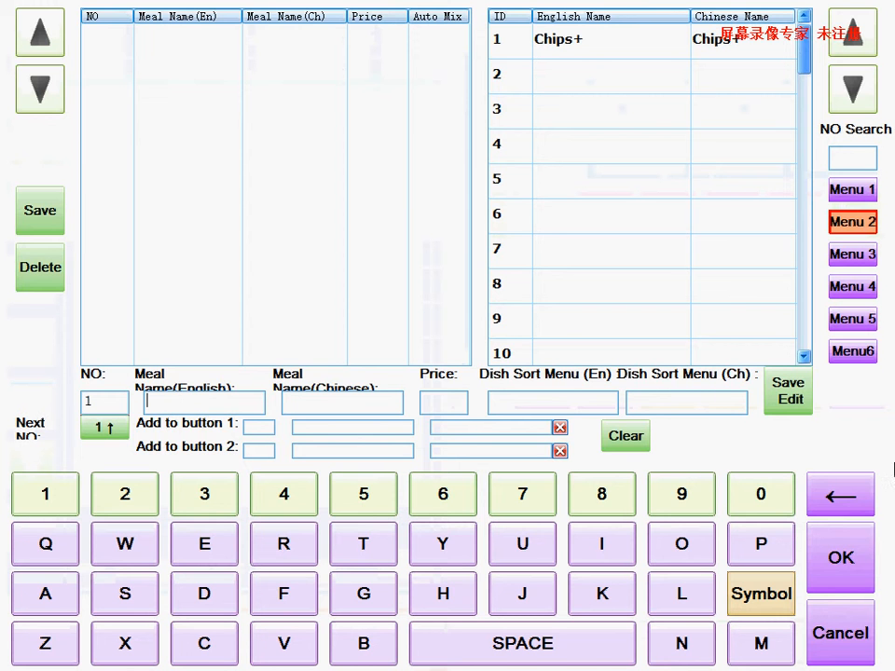
{"action": "type", "text": "Chips"}
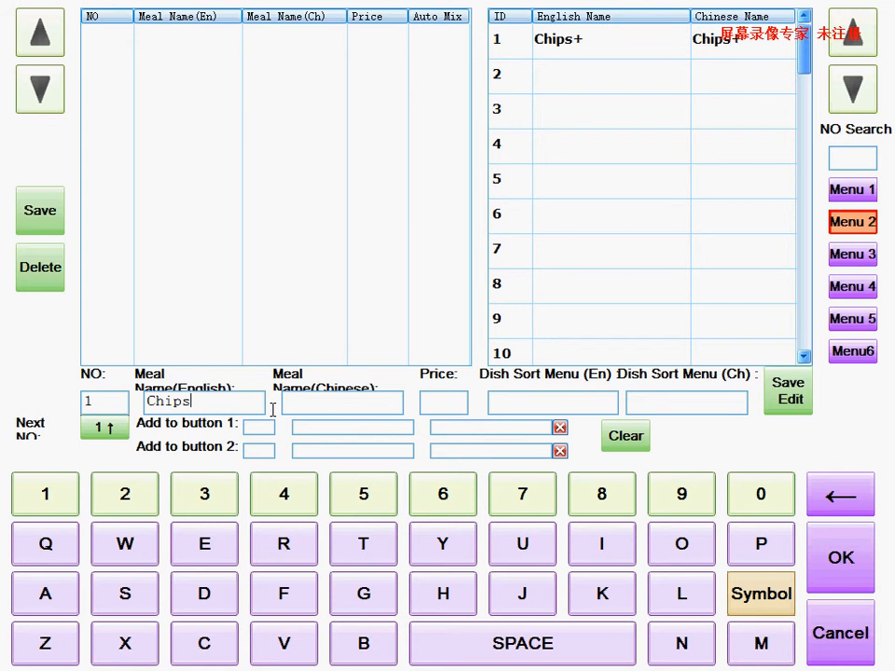
{"action": "left_click", "coordinate": [336, 404]}
{"action": "left_click", "coordinate": [448, 393]}
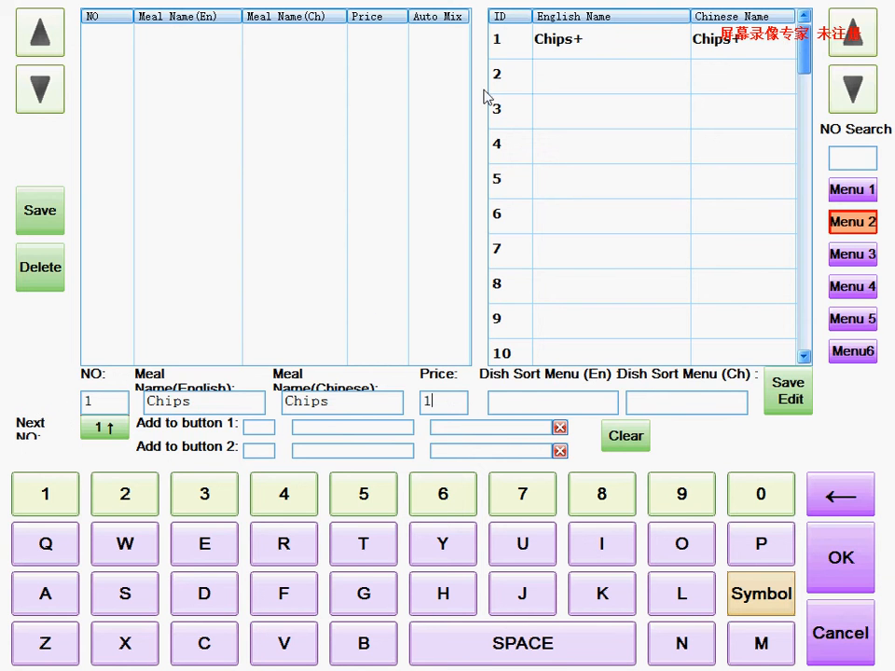
{"action": "left_click", "coordinate": [526, 53]}
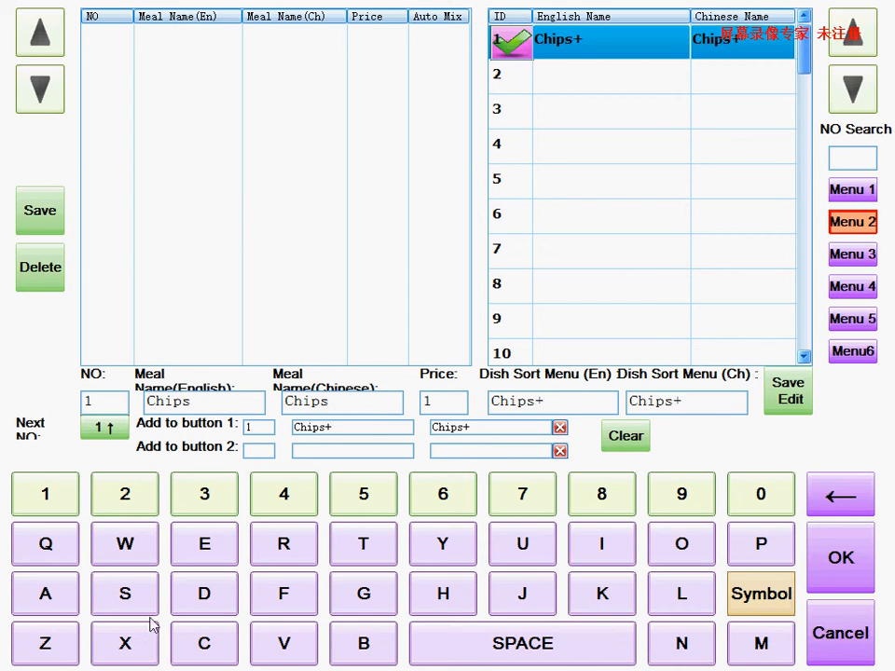
{"action": "left_click", "coordinate": [42, 213]}
{"action": "left_click", "coordinate": [449, 388]}
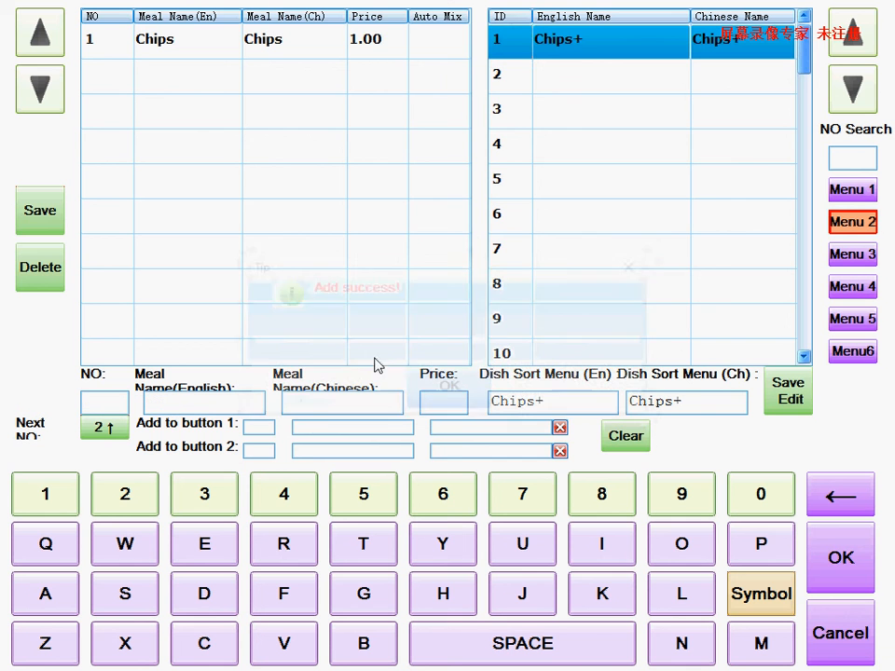
- Clear the dish form and start dish number 2 in Menu 2, named "Chips+Egg" in both English and Chinese
{"action": "left_click", "coordinate": [116, 56]}
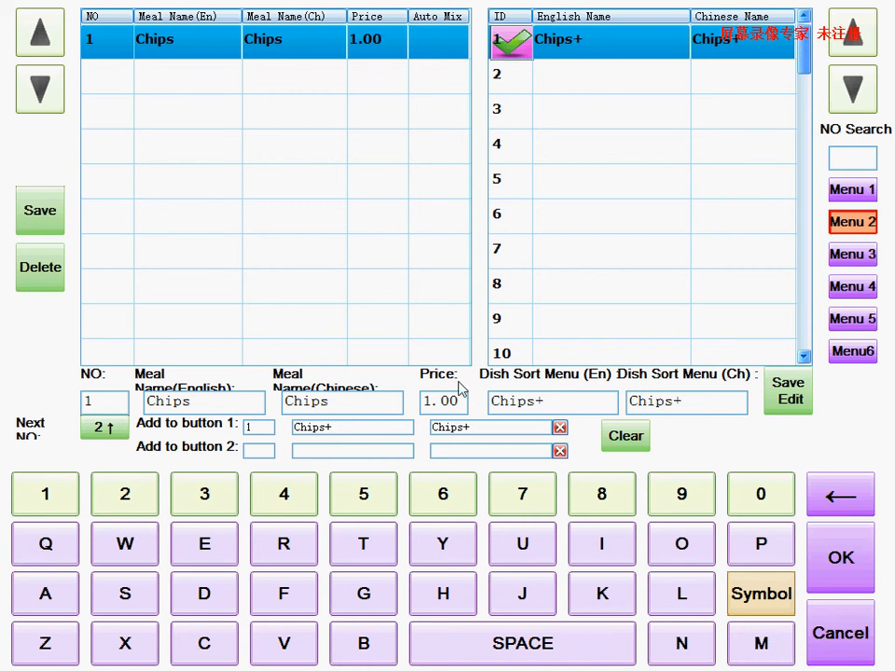
{"action": "left_click", "coordinate": [621, 446]}
{"action": "left_click", "coordinate": [88, 430]}
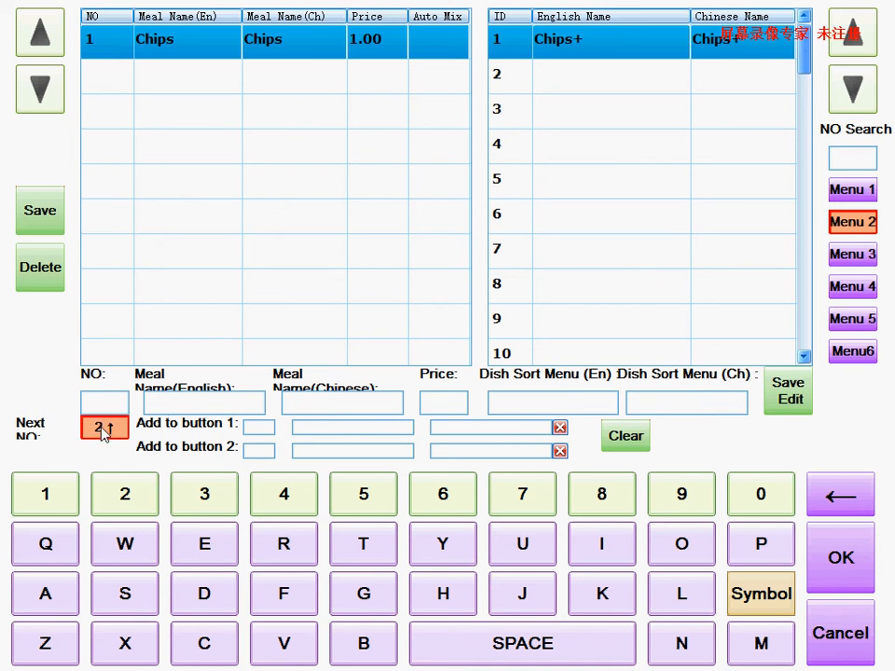
{"action": "left_click", "coordinate": [200, 399]}
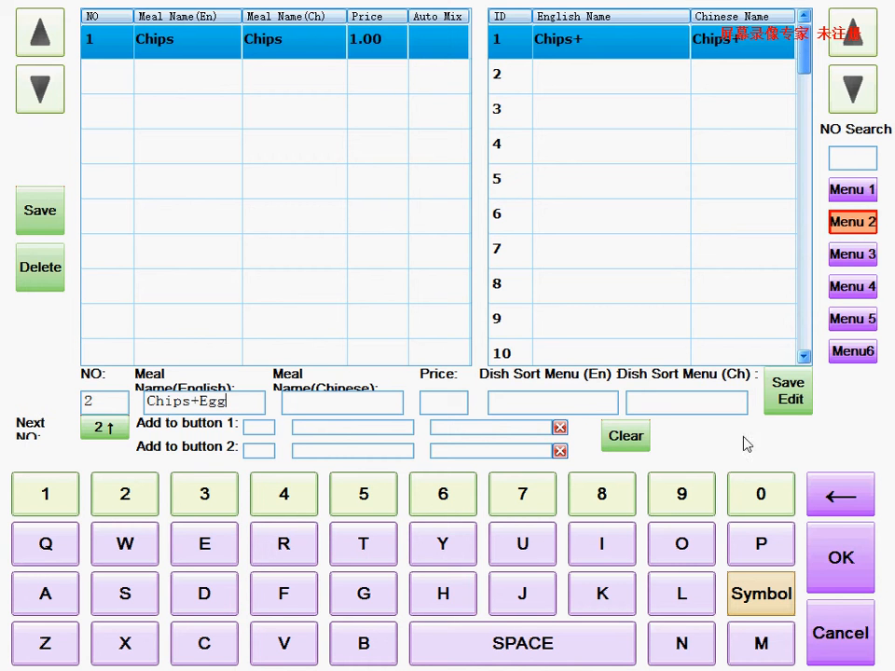
{"action": "left_click", "coordinate": [326, 402]}
{"action": "type", "text": "Chips+Egg"}
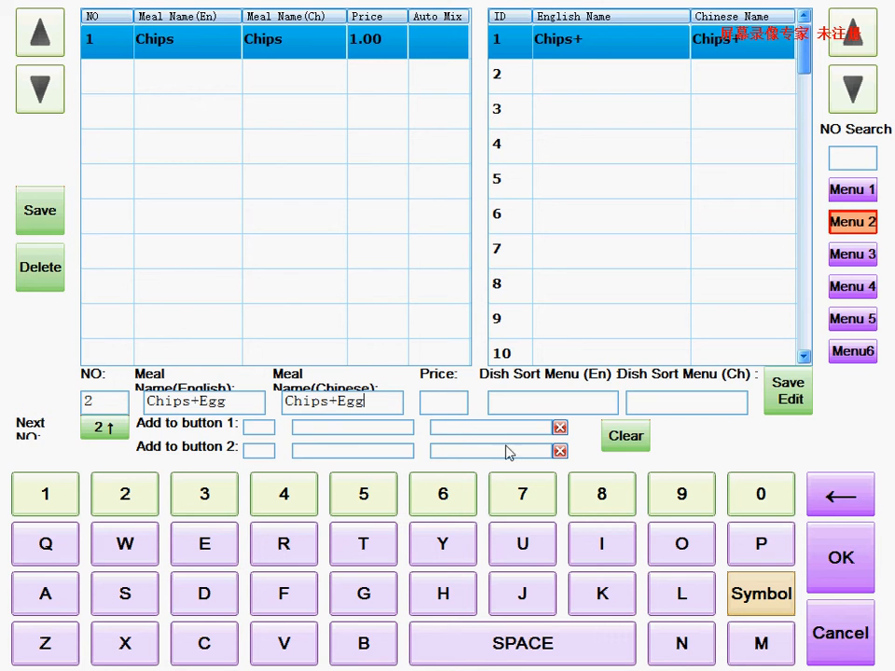
- Set the price of dish 2 to 3, assign it to the Chips+ category and save it
{"action": "left_click", "coordinate": [438, 407]}
{"action": "left_click", "coordinate": [211, 495]}
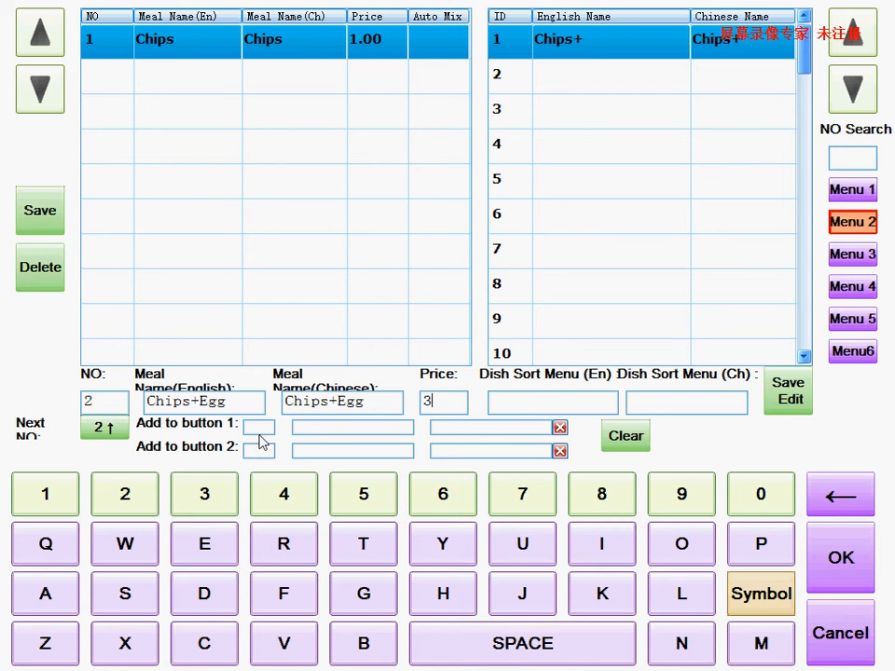
{"action": "left_click", "coordinate": [524, 46]}
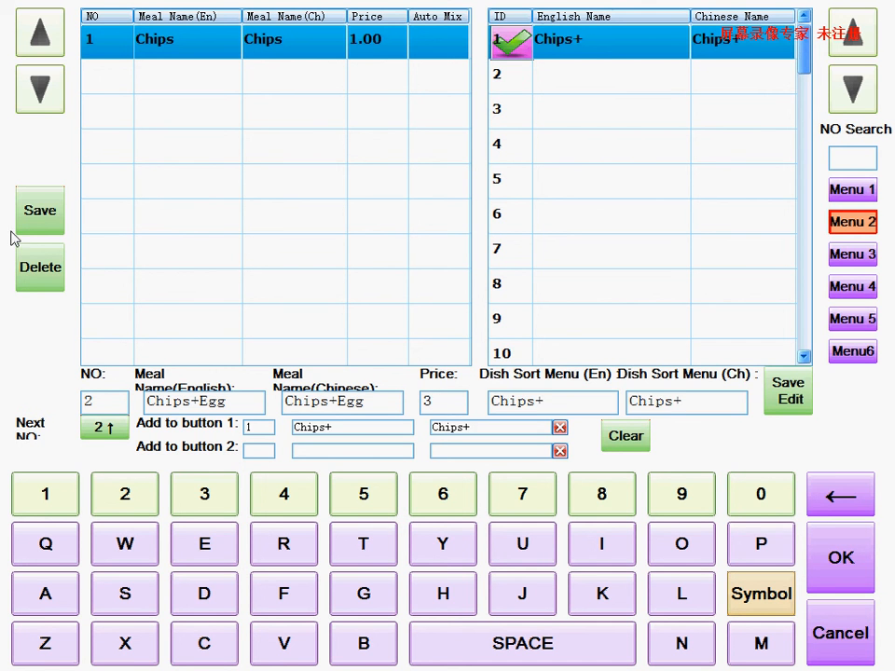
{"action": "left_click", "coordinate": [39, 216]}
{"action": "left_click", "coordinate": [452, 396]}
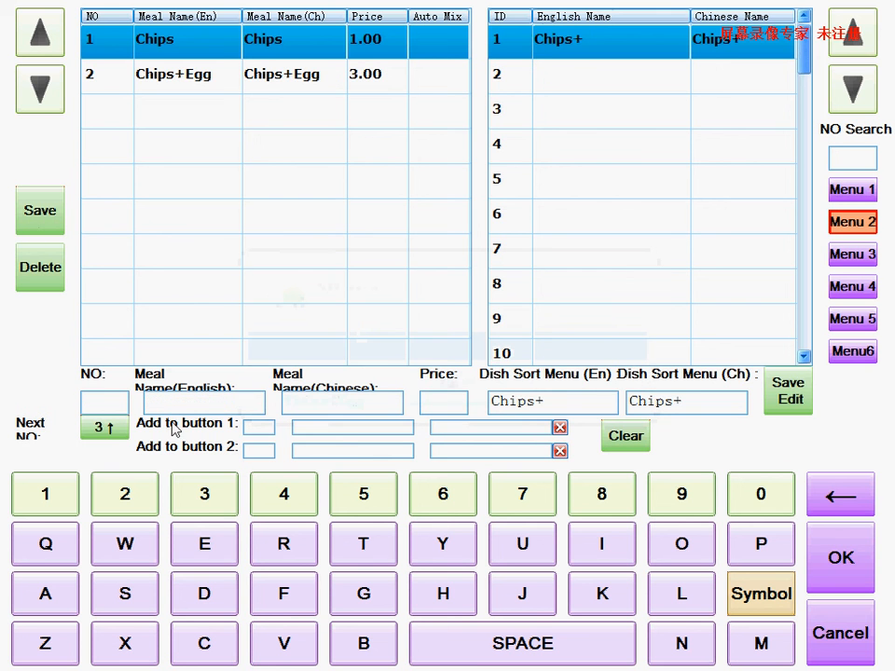
- Start dish number 3 with the English name "Chips+Egg+Sagu" and copy that name into the Chinese name
{"action": "left_click", "coordinate": [104, 431]}
{"action": "left_click", "coordinate": [190, 403]}
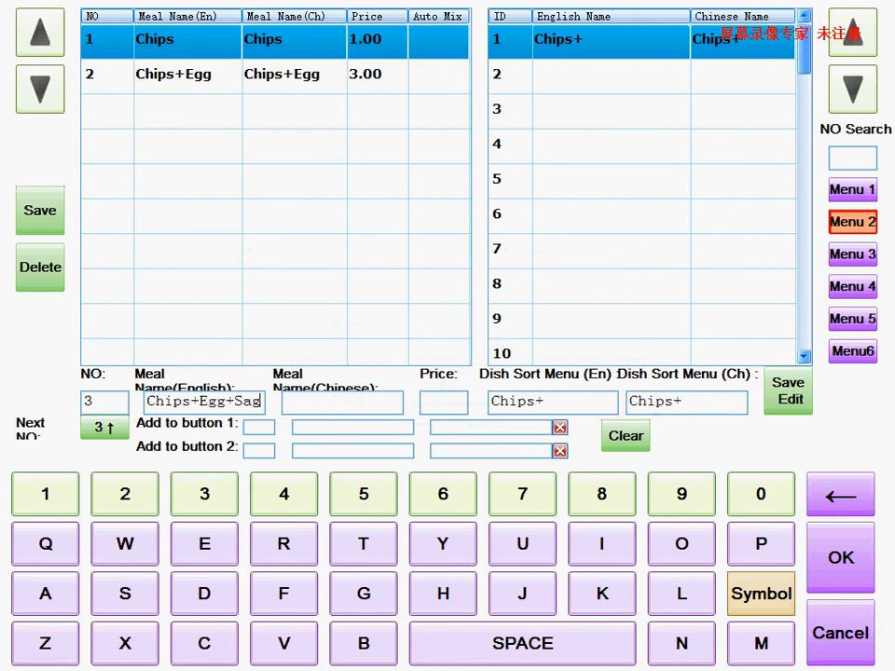
{"action": "type", "text": "u"}
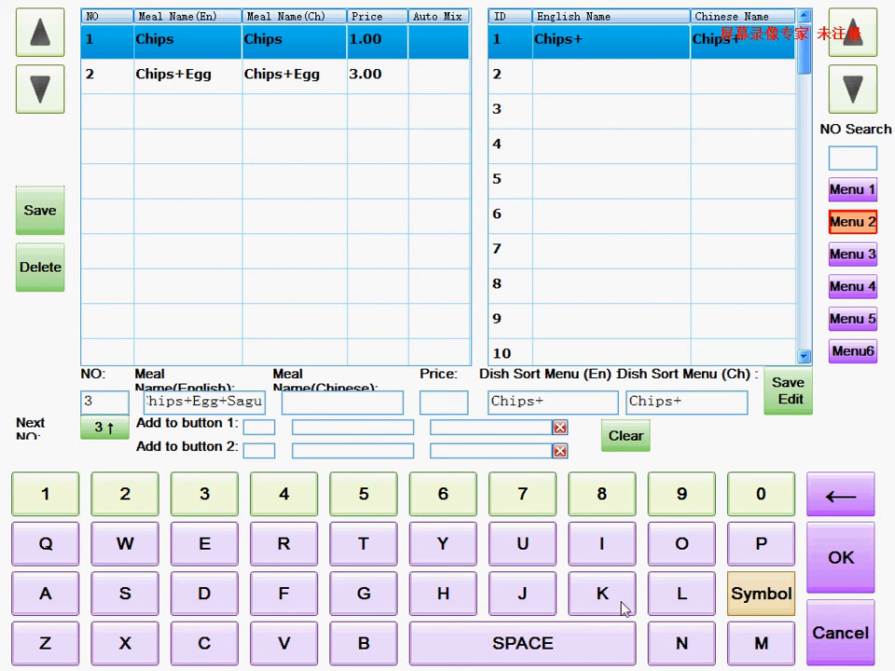
{"action": "left_click_drag", "start_coordinate": [263, 403], "coordinate": [126, 410]}
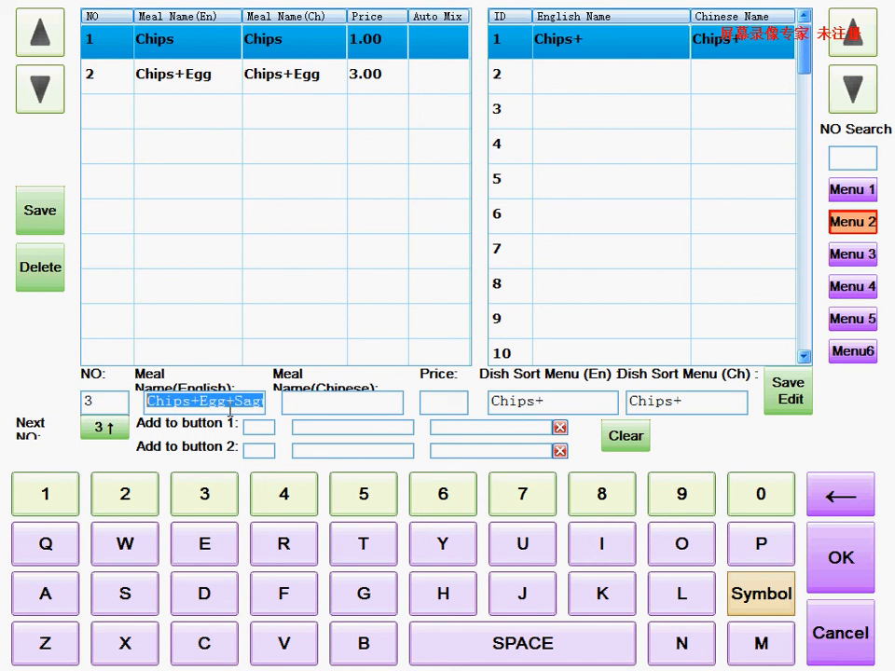
{"action": "right_click", "coordinate": [241, 403]}
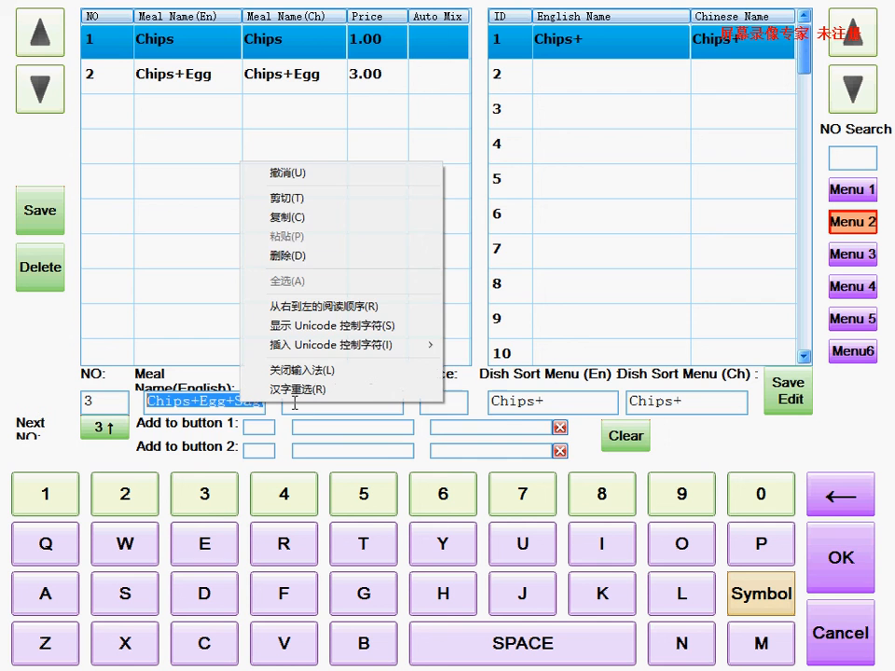
{"action": "left_click", "coordinate": [276, 215]}
{"action": "left_click", "coordinate": [308, 403]}
{"action": "right_click", "coordinate": [307, 402]}
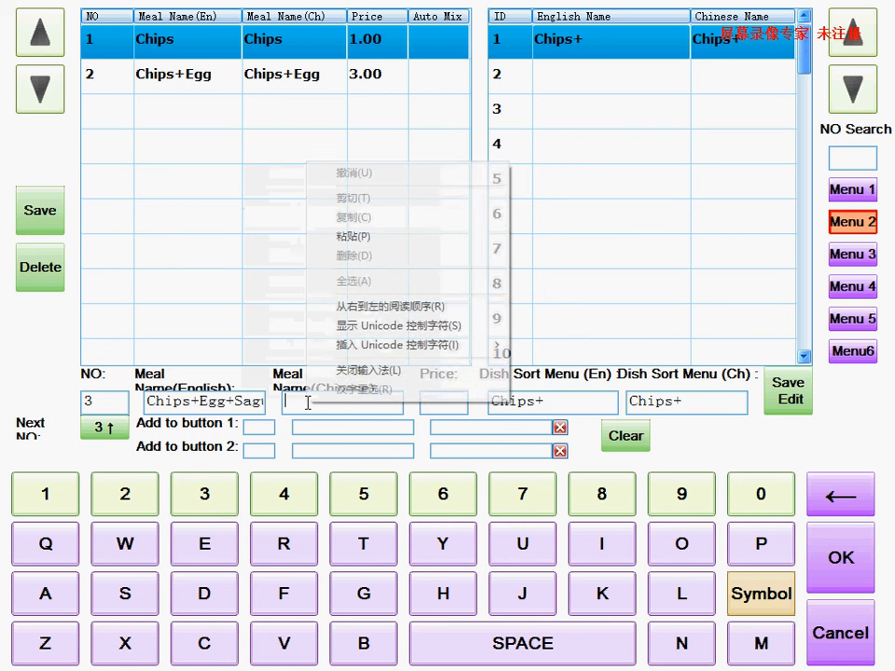
{"action": "left_click", "coordinate": [374, 236]}
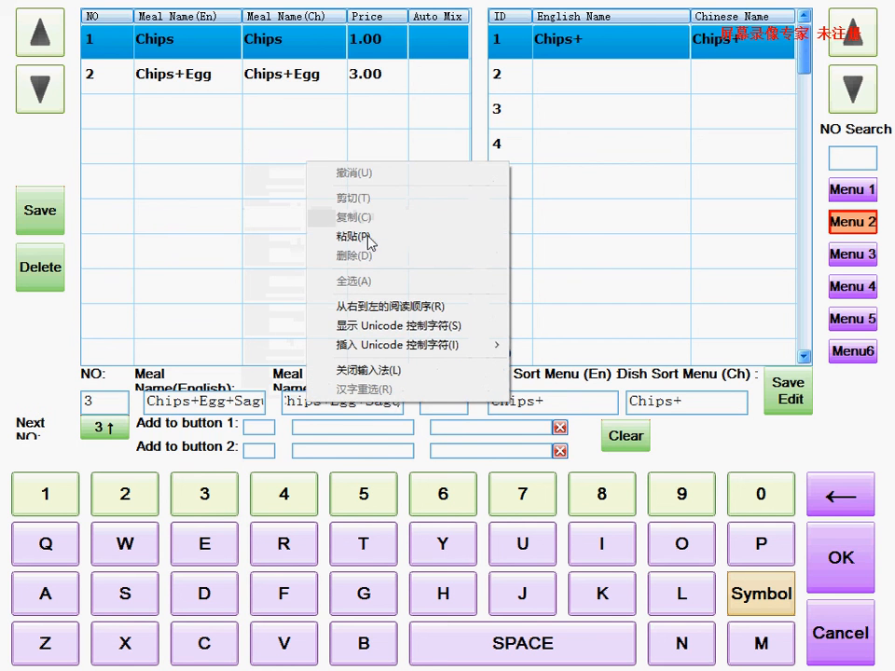
- Set the price of dish 3 to 6, assign it to the Chips+ category and save it
{"action": "left_click", "coordinate": [432, 403]}
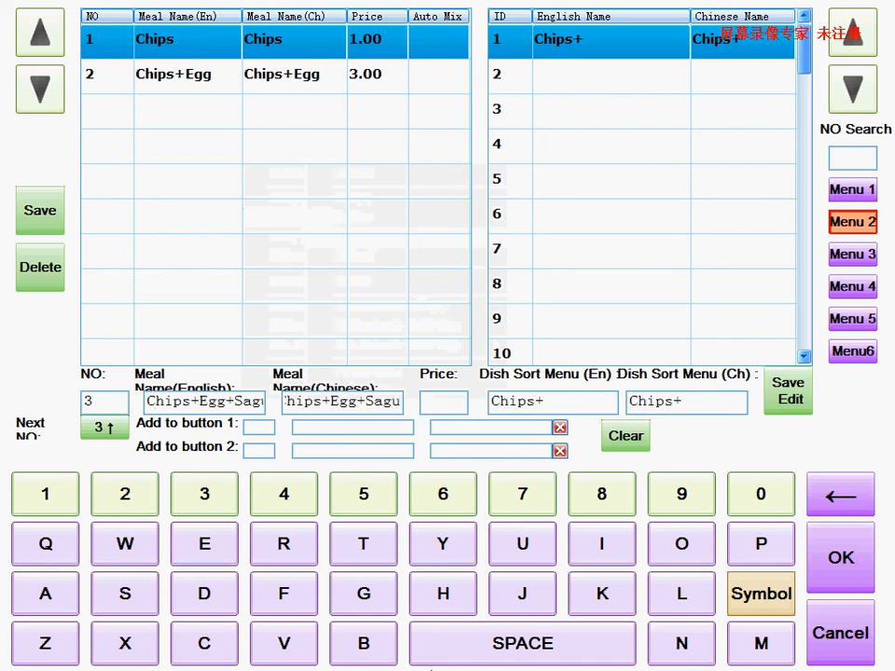
{"action": "type", "text": "6"}
{"action": "left_click", "coordinate": [506, 54]}
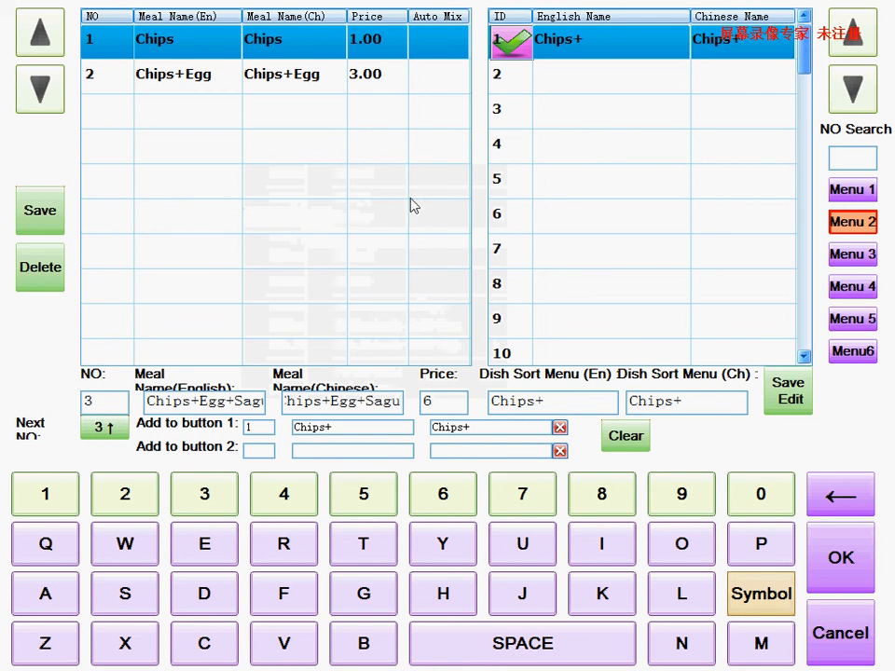
{"action": "left_click", "coordinate": [42, 212]}
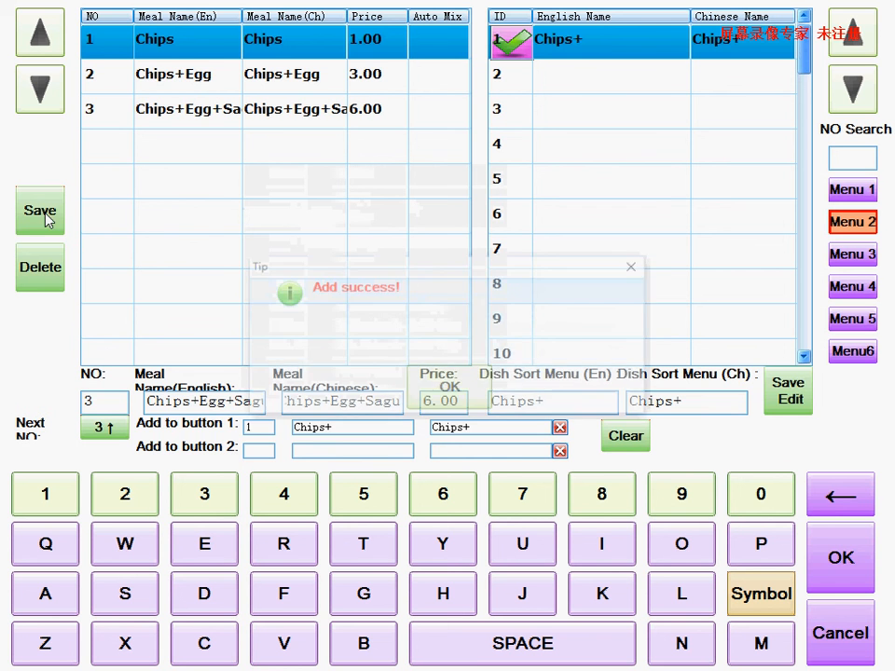
{"action": "left_click", "coordinate": [438, 406]}
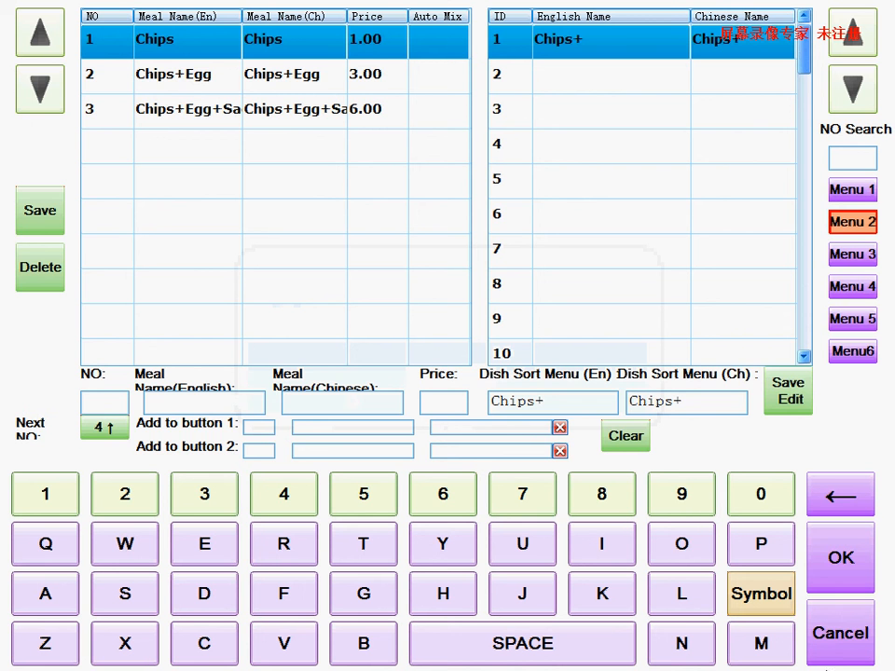
- Return to the order screen and switch between Menu 1 and Menu 2, ending on Menu 2
{"action": "left_click", "coordinate": [839, 633]}
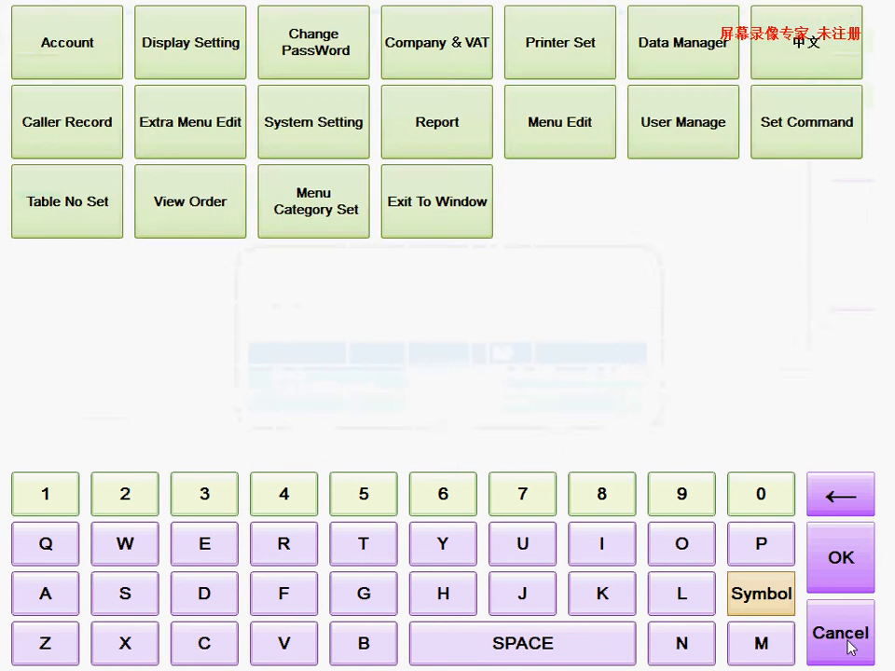
{"action": "left_click", "coordinate": [839, 633]}
{"action": "left_click", "coordinate": [811, 21]}
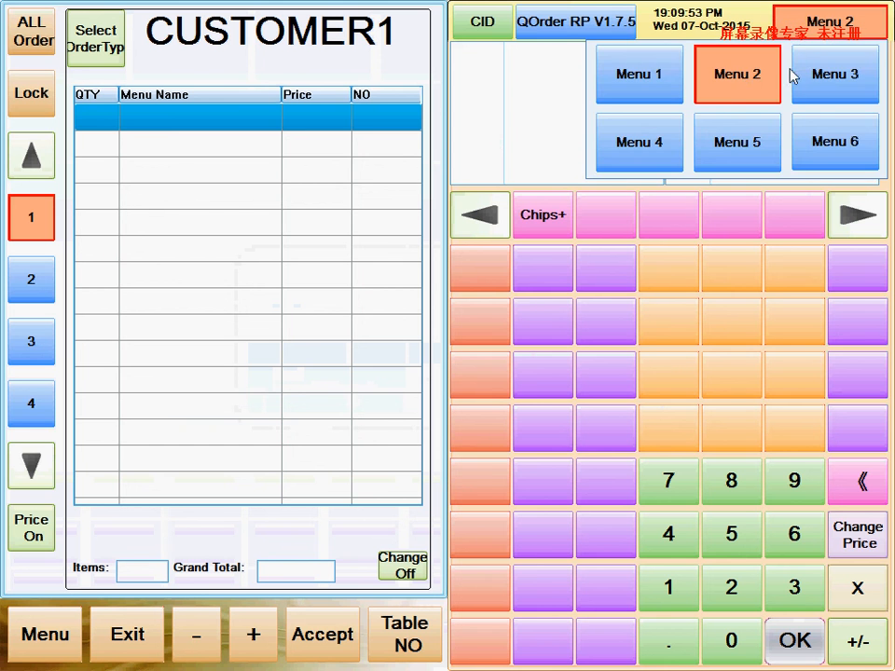
{"action": "left_click", "coordinate": [747, 89]}
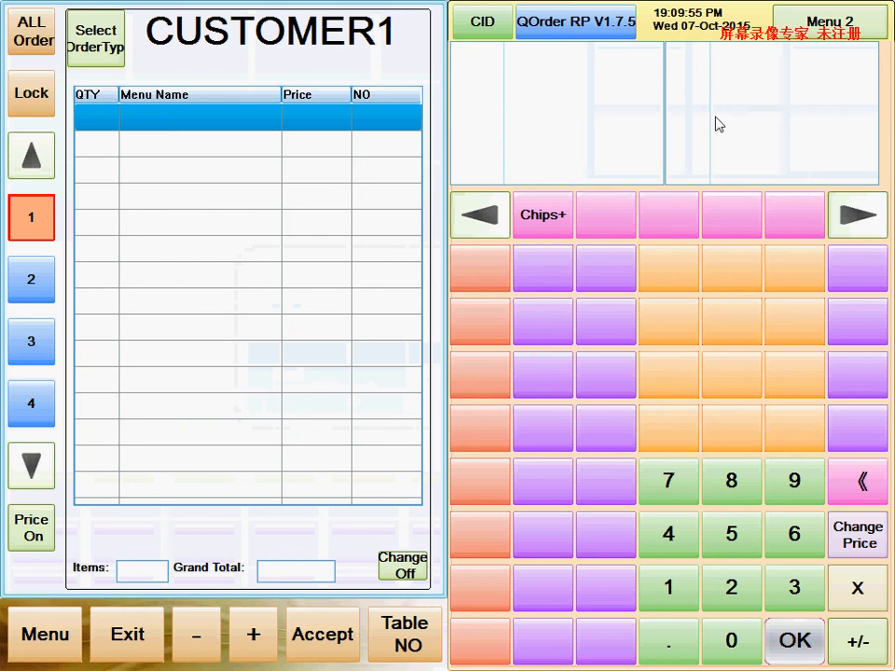
{"action": "left_click", "coordinate": [623, 72]}
{"action": "left_click", "coordinate": [632, 75]}
{"action": "left_click", "coordinate": [746, 81]}
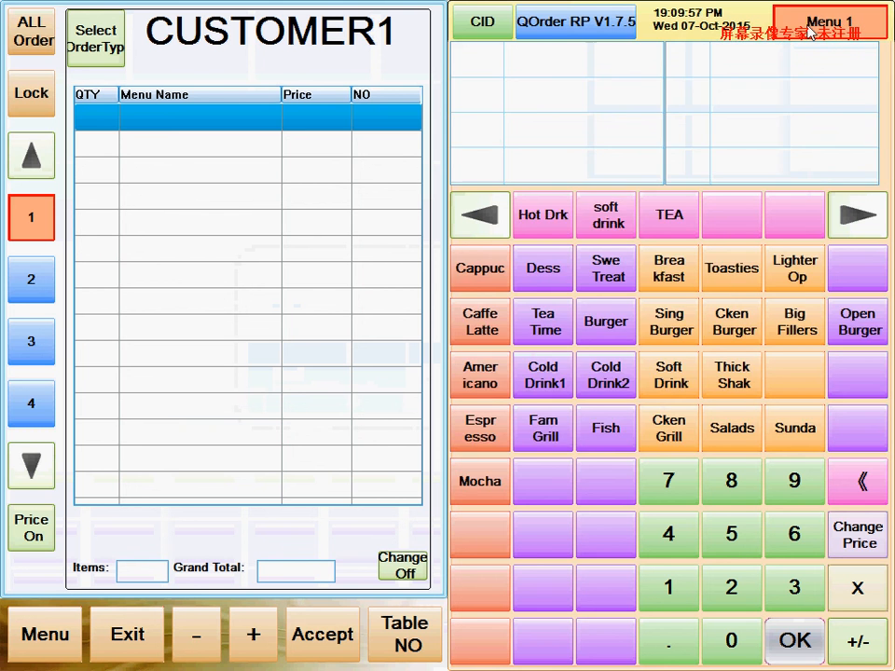
{"action": "left_click", "coordinate": [736, 77]}
- Add Chips, Chips+Egg and Chips+Egg+Sagu from the Chips+ category to the customer's order
{"action": "left_click", "coordinate": [553, 218]}
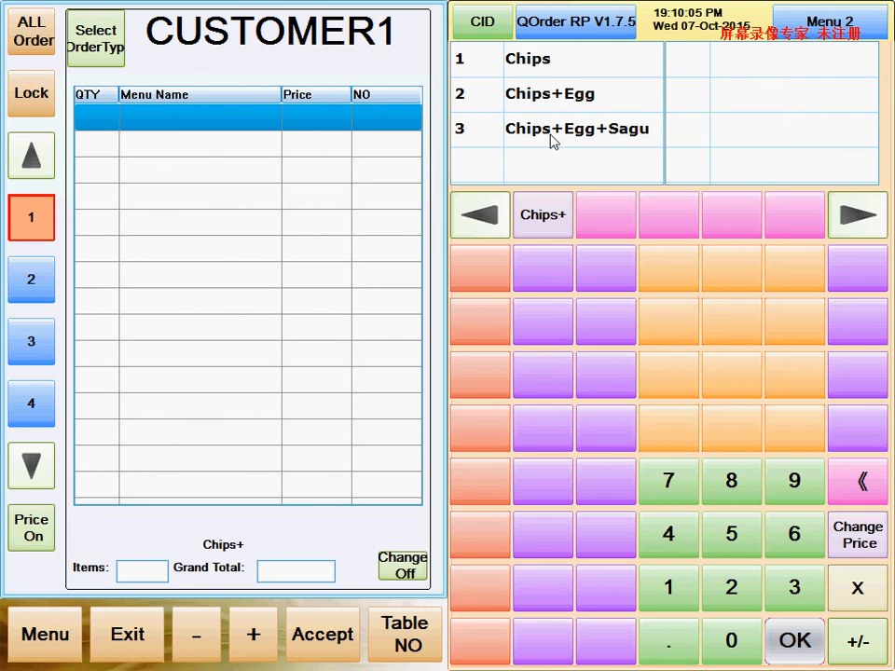
{"action": "left_click", "coordinate": [566, 65]}
{"action": "left_click", "coordinate": [533, 229]}
{"action": "left_click", "coordinate": [547, 101]}
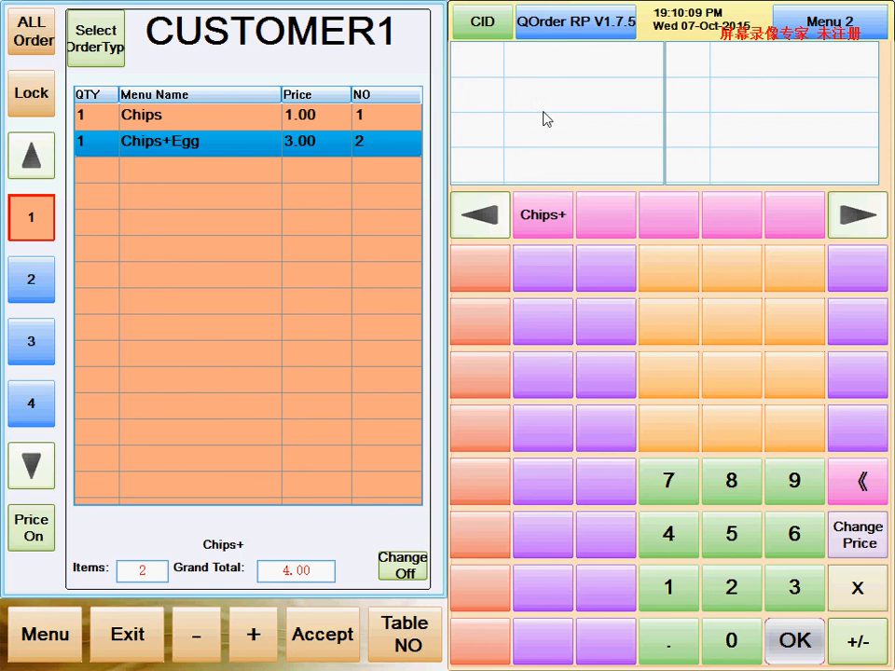
{"action": "left_click", "coordinate": [544, 215]}
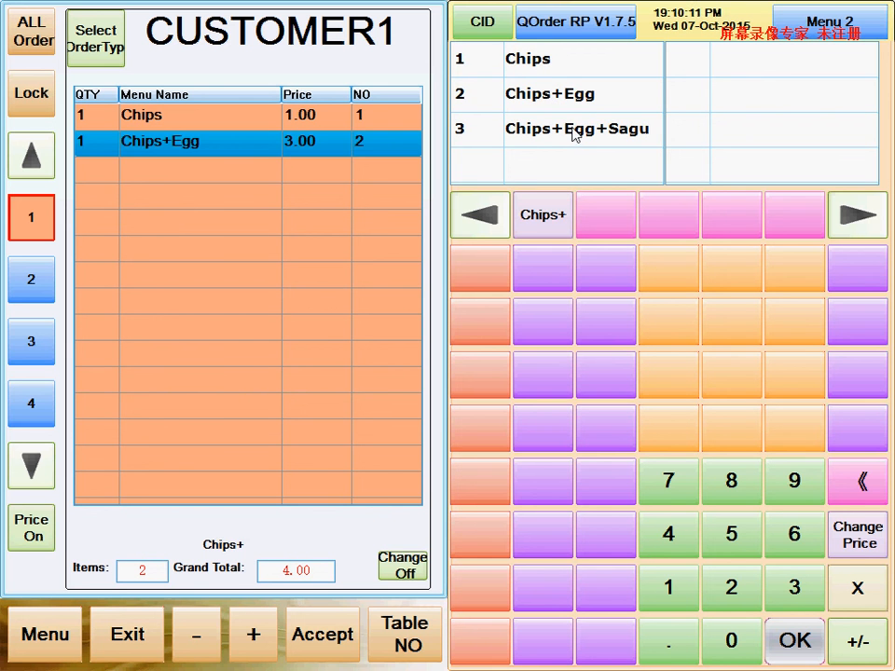
{"action": "left_click", "coordinate": [574, 133]}
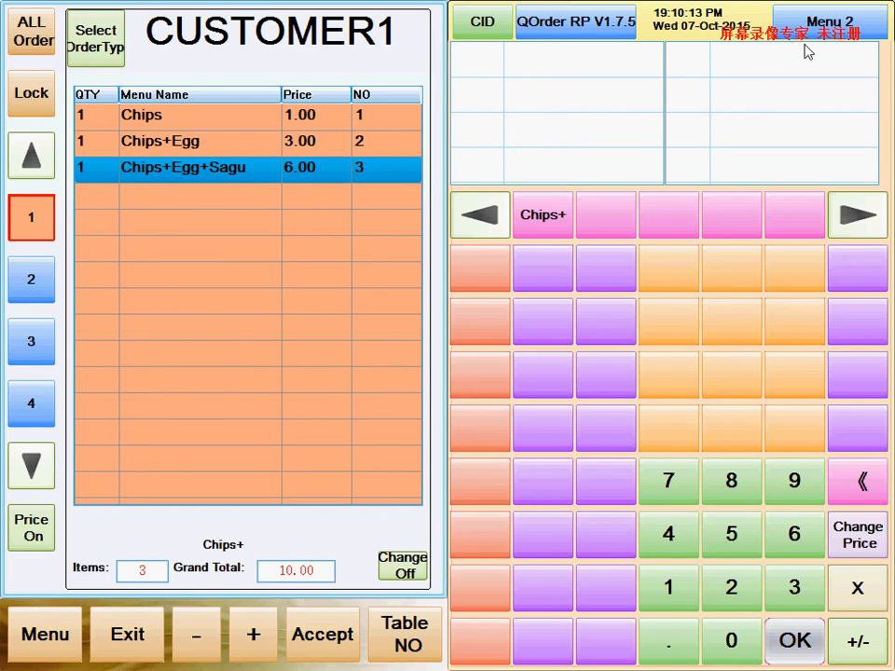
- Show the list of available menus, and open the system's management screen from the order screen
{"action": "left_click", "coordinate": [815, 20]}
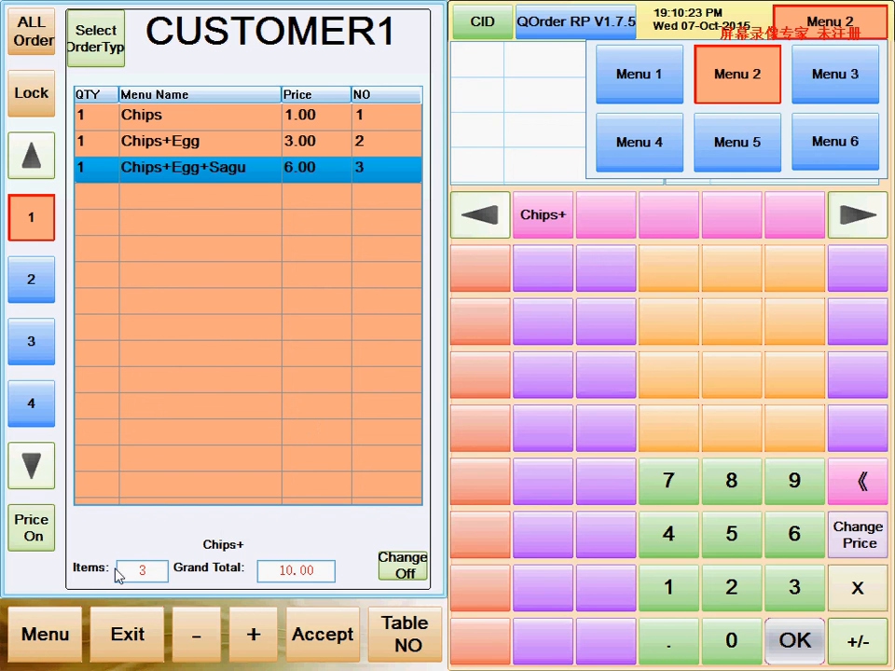
{"action": "left_click", "coordinate": [36, 650]}
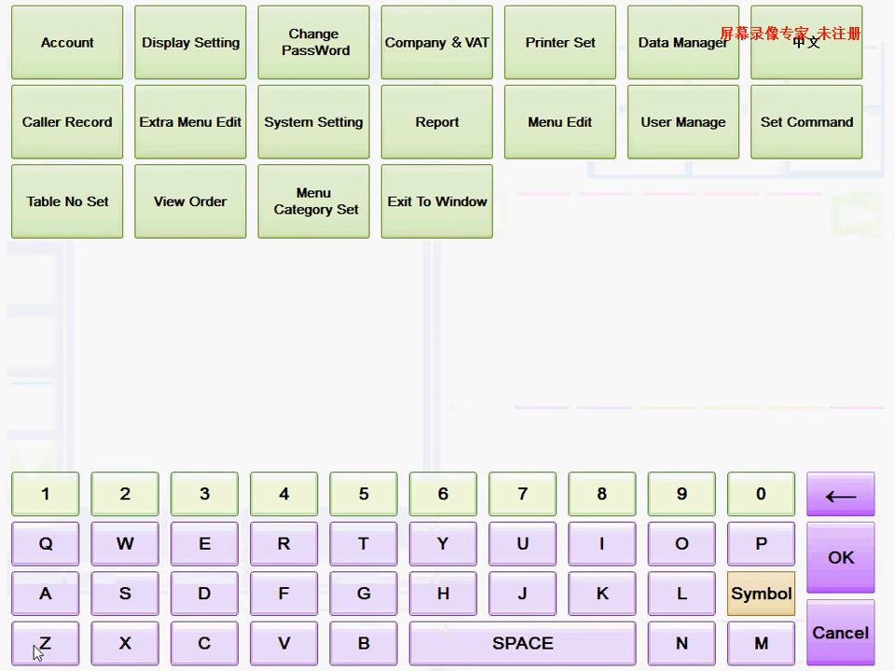